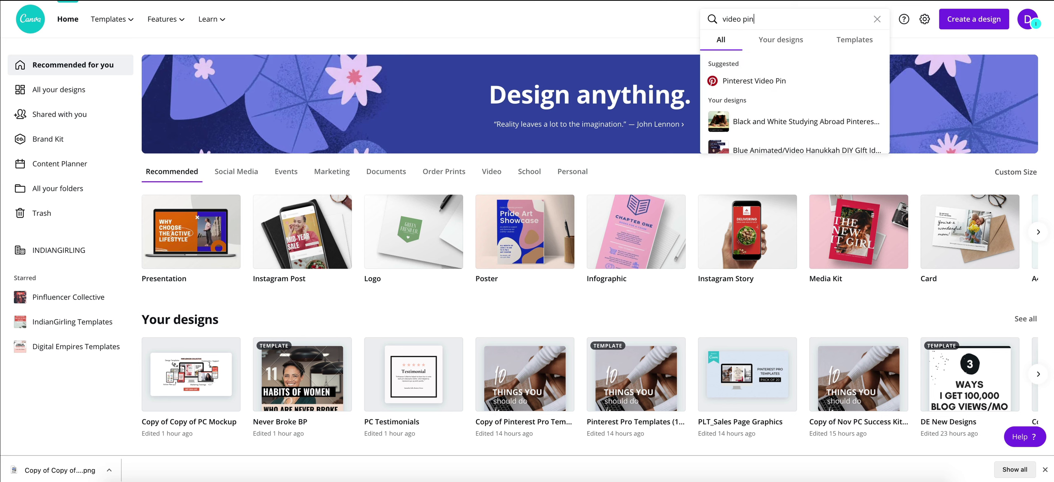
Browse the Pinterest Video Pin templates and open the Good Vibes Playlist template.
left_click(744, 83)
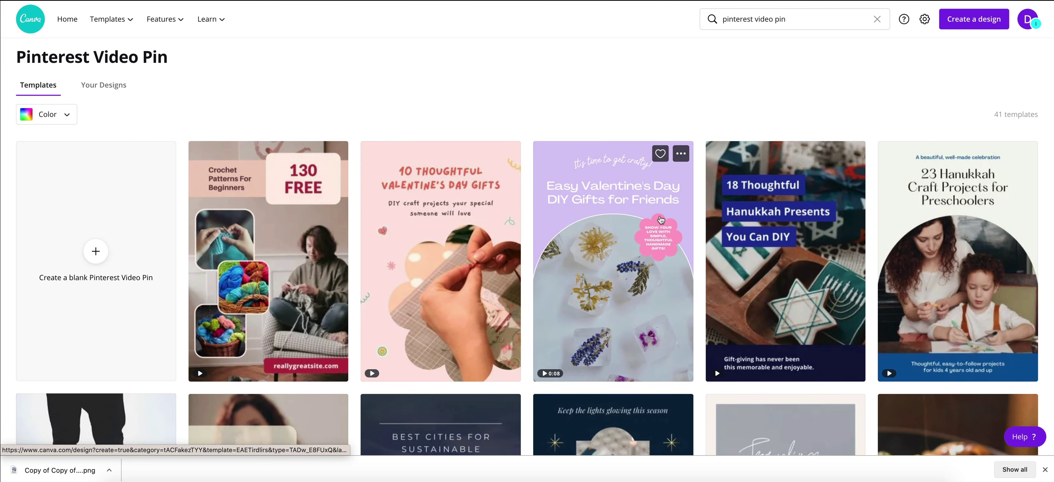
scroll(661, 220, "down", 8)
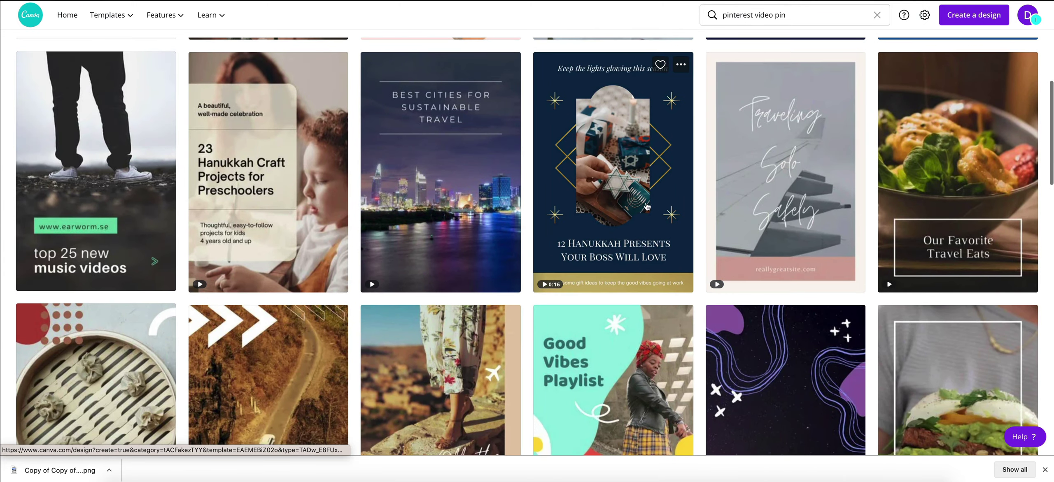
scroll(644, 204, "down", 2)
scroll(644, 205, "down", 3)
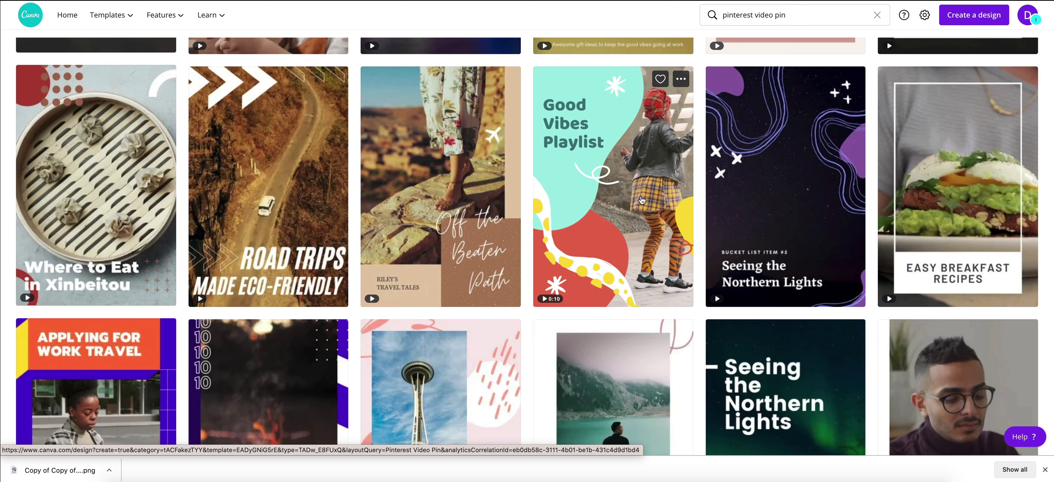
left_click(641, 201)
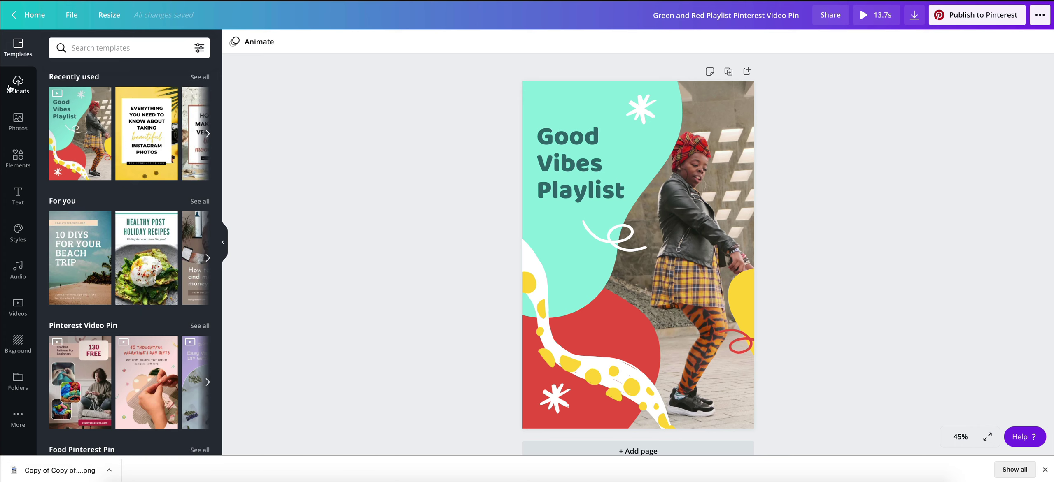
left_click(18, 157)
scroll(448, 164, "down", 1)
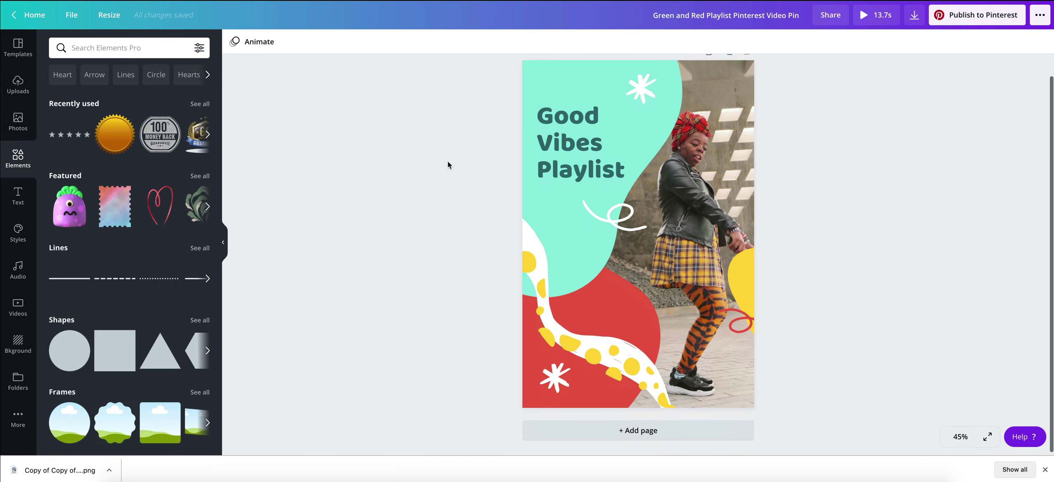
scroll(447, 165, "up", 1)
left_click(719, 221)
double_click(607, 163)
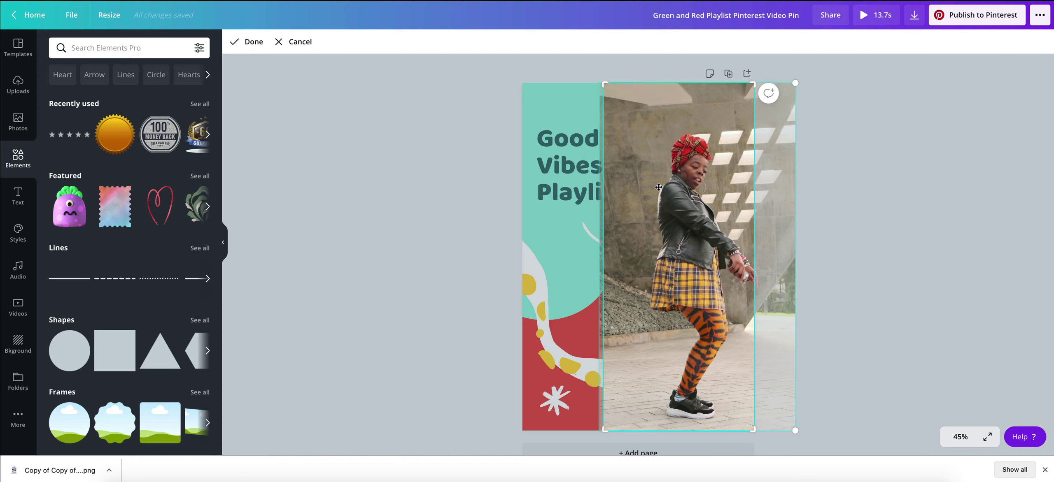
Search the stock videos for "dancing" with only Free results and replace the template's video with the 19-second couple clip.
left_click(18, 308)
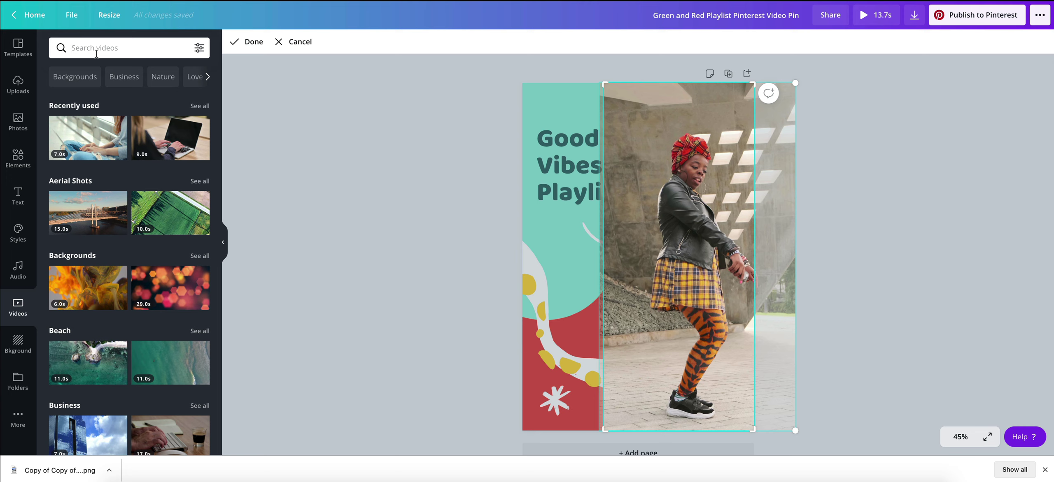
type("dancing")
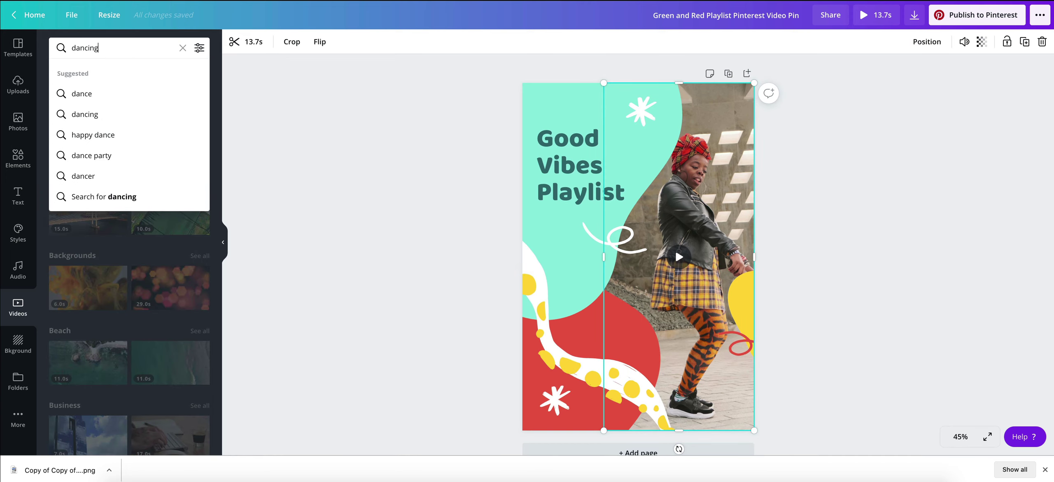
key("Return")
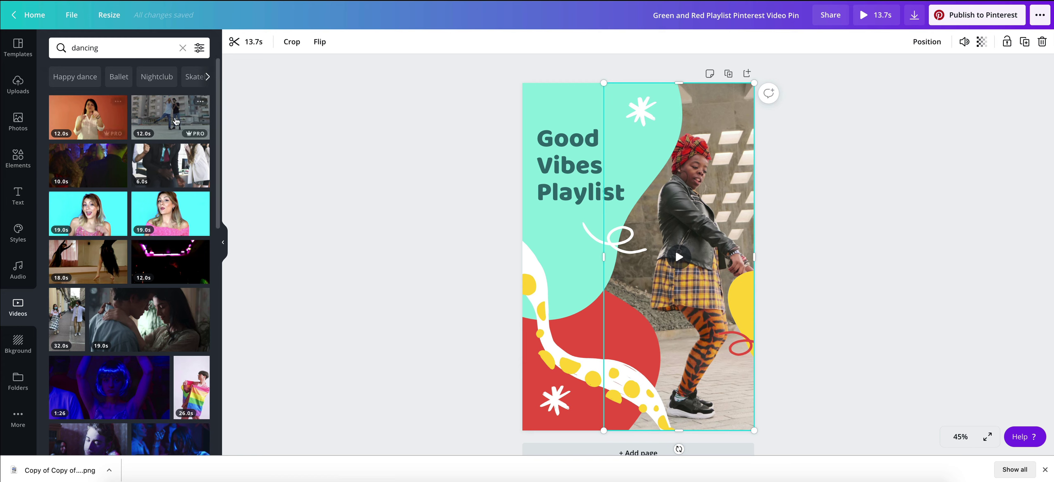
left_click(200, 48)
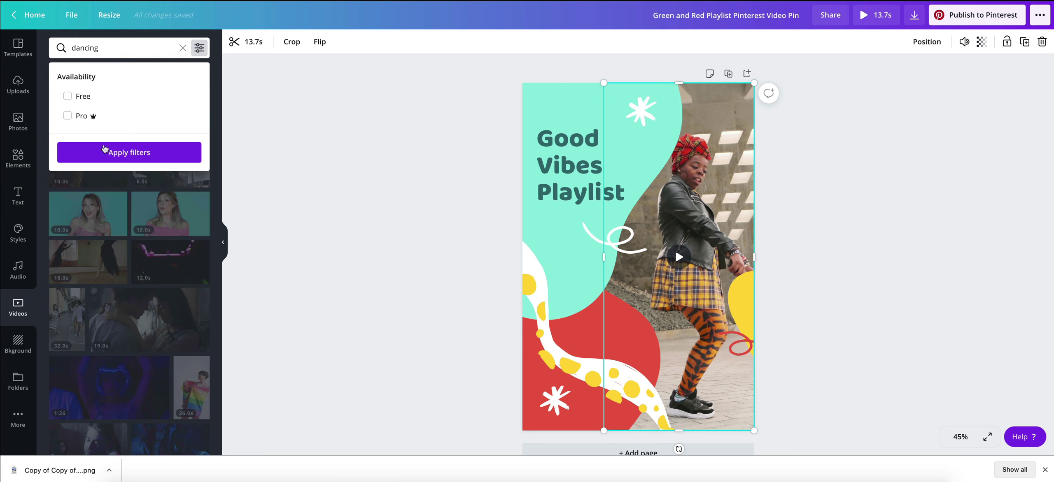
left_click(68, 96)
left_click(132, 152)
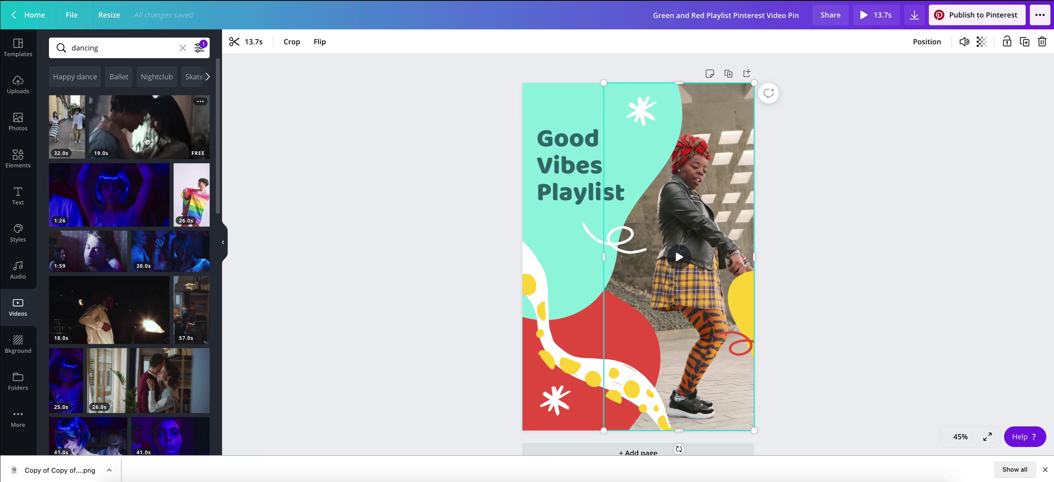
left_click_drag(145, 140, 705, 263)
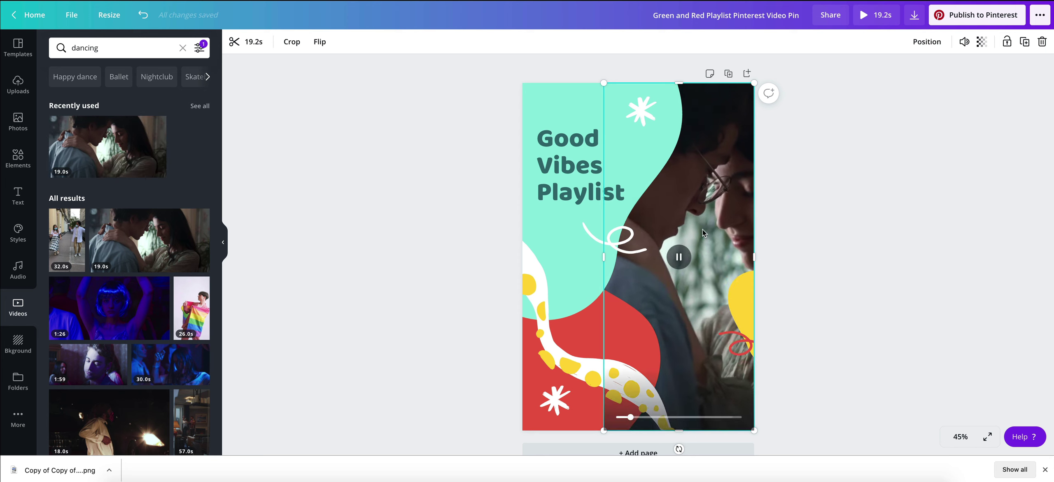
Change the pin's title text to "Dancing Playlist".
double_click(581, 183)
type("Dancing Playlist")
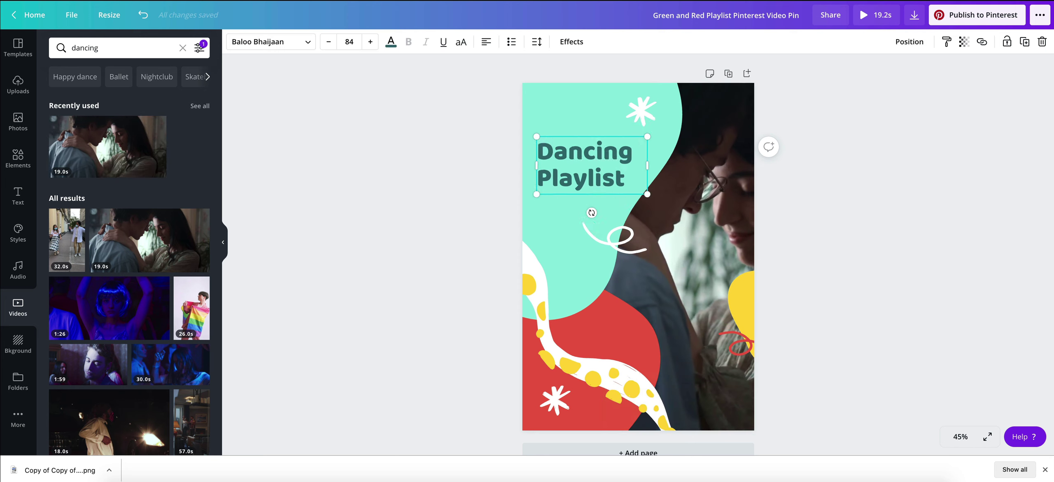
left_click(562, 97)
Delete the spotted white band, the red shape and the overlapping mint green shapes from the page.
left_click(576, 351)
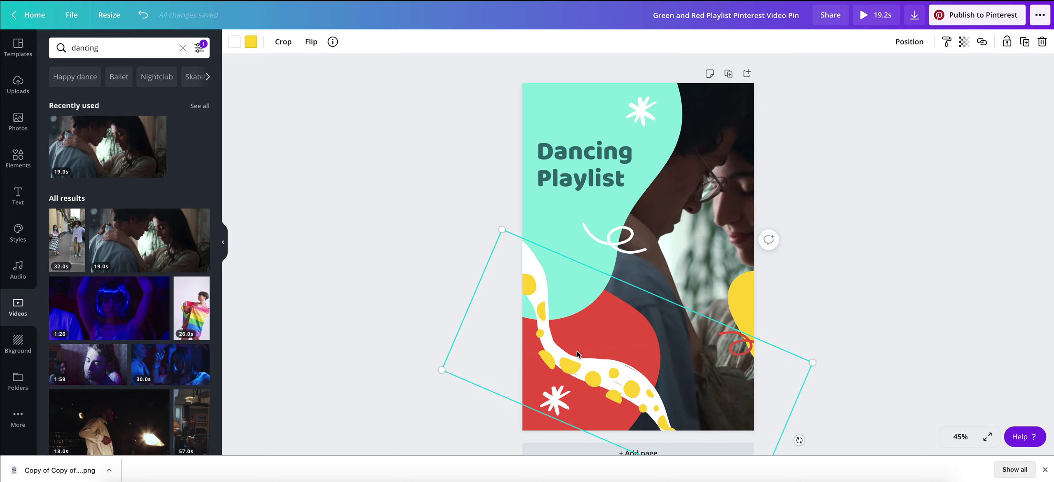
key("Delete")
left_click(576, 351)
key("Delete")
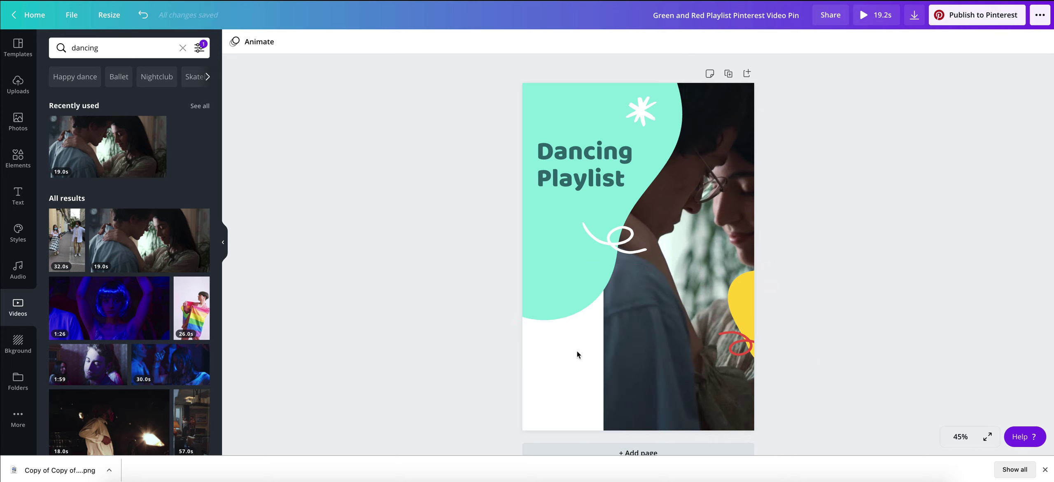
left_click(572, 276)
key("Delete")
left_click(562, 231)
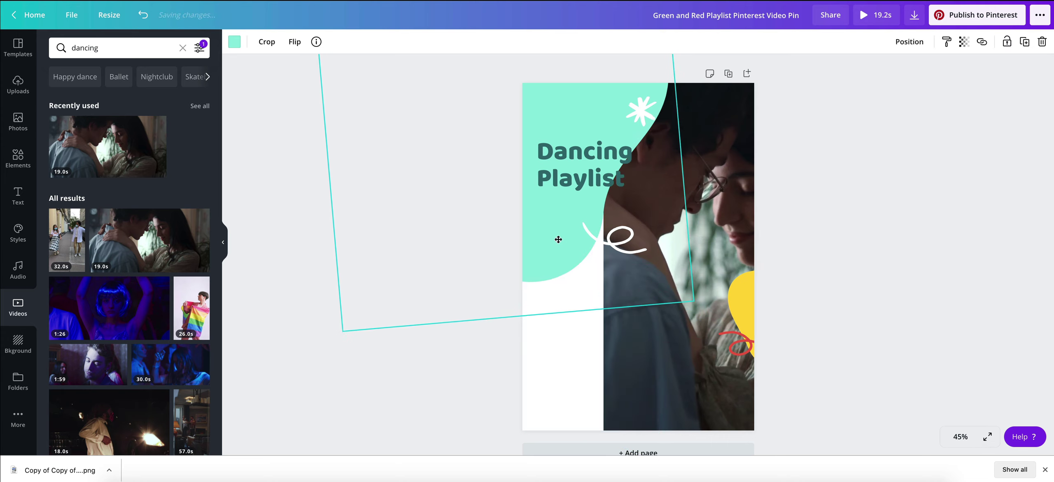
key("Delete")
Extend the couple video to the page's left edge so it fills the whole page.
left_click(635, 326)
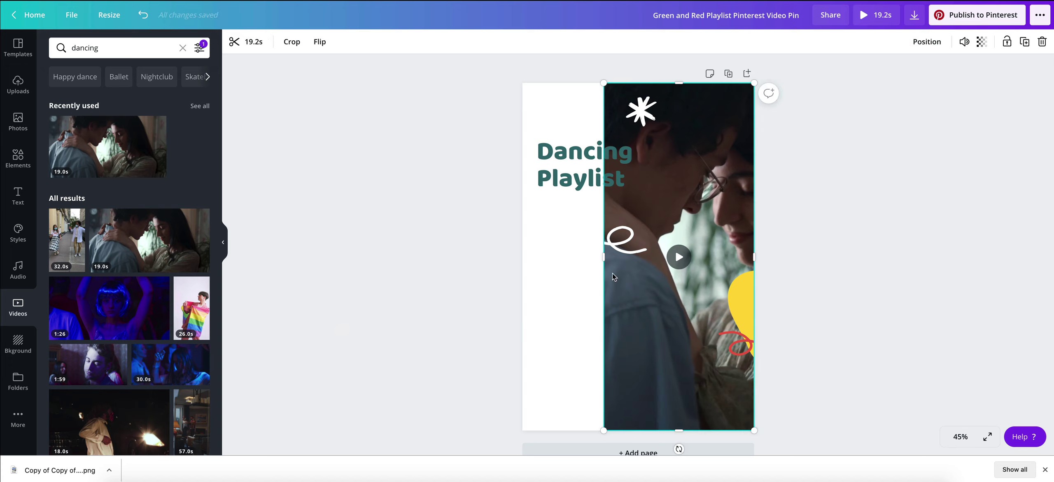
left_click_drag(606, 260, 522, 261)
left_click(783, 255)
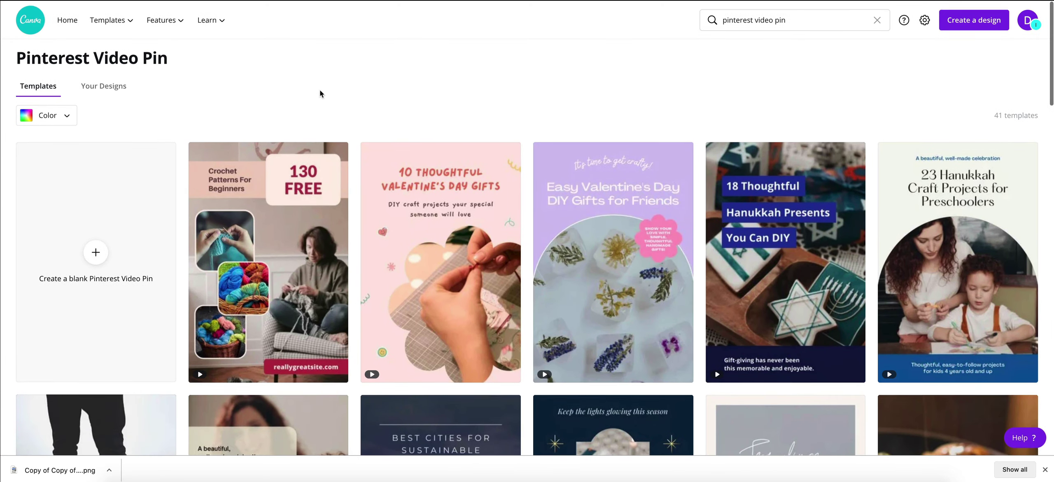
Open the "21 Habits That Will Change Your Life" video pin from your own designs for editing.
left_click(100, 86)
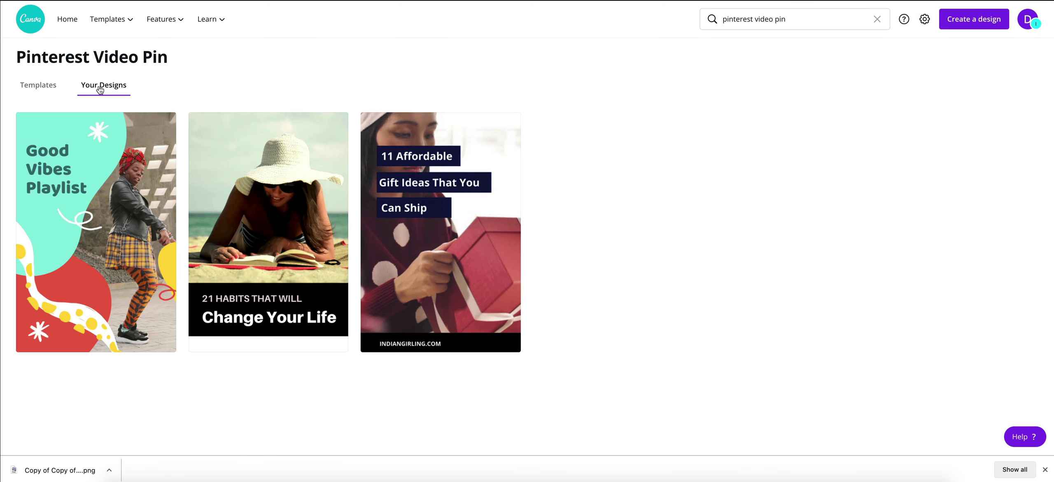
left_click(218, 178)
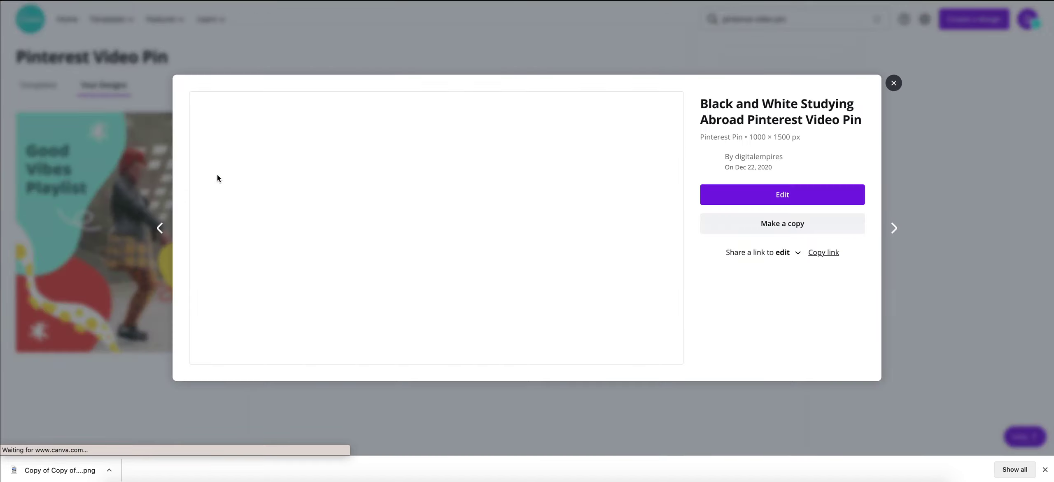
left_click(761, 193)
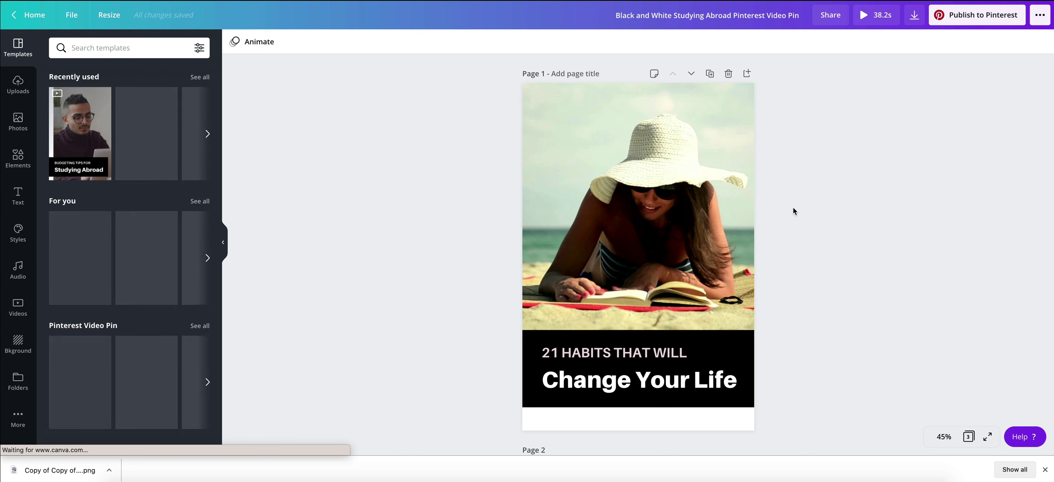
double_click(717, 213)
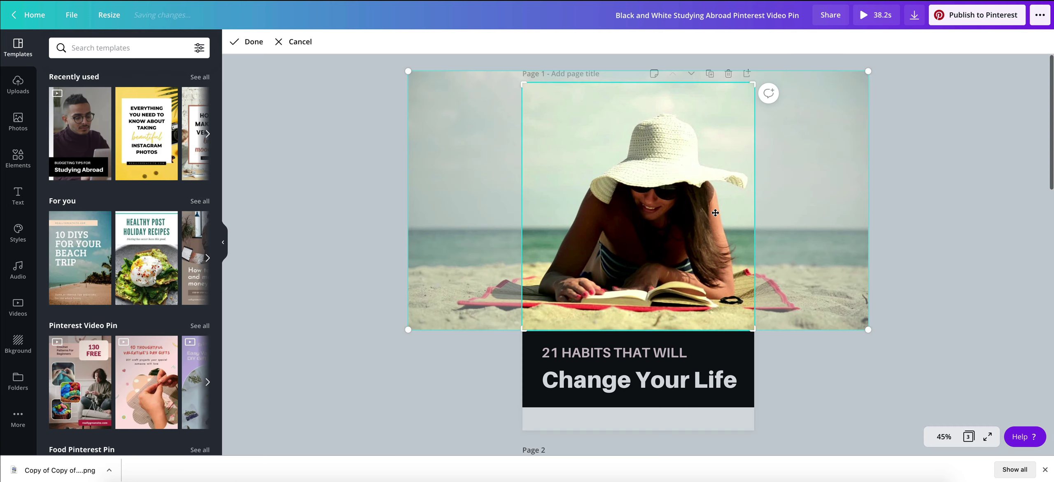
left_click(966, 212)
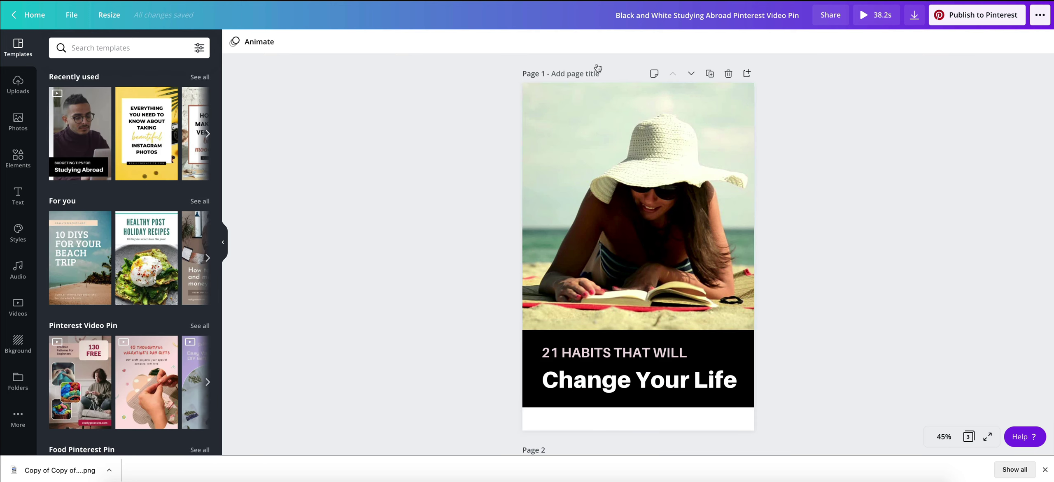
Move the black title banner down to page 1's bottom edge and enlarge the beach video to meet it.
left_click(669, 406)
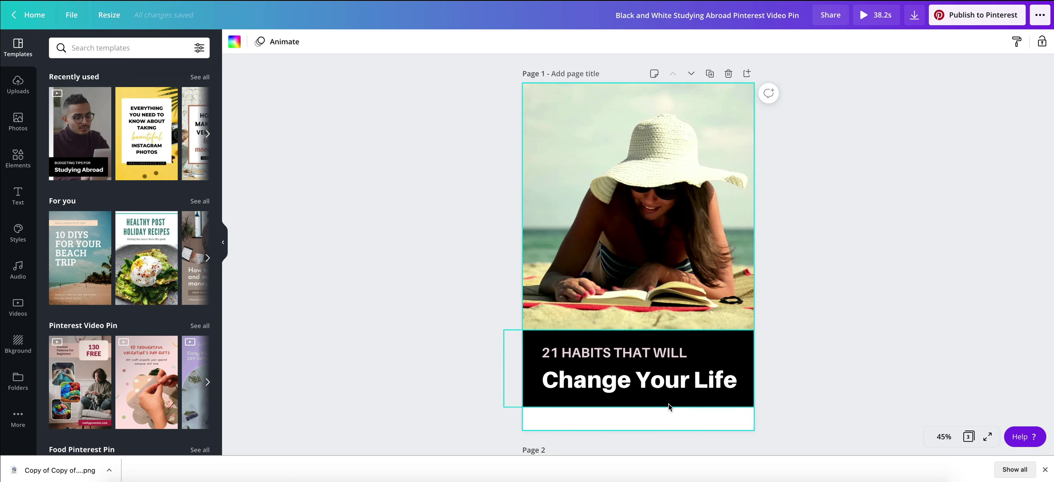
left_click_drag(682, 332, 682, 356)
left_click(635, 328)
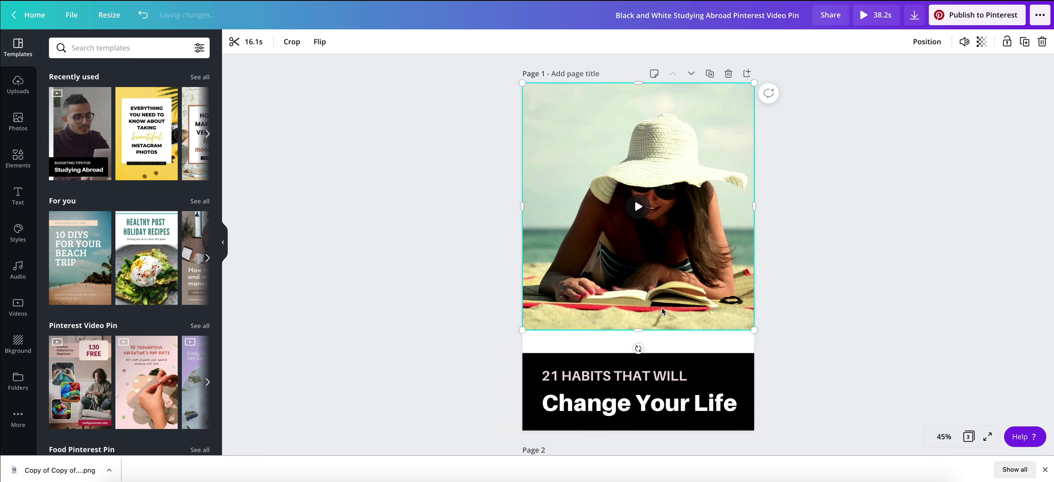
left_click_drag(635, 331, 635, 354)
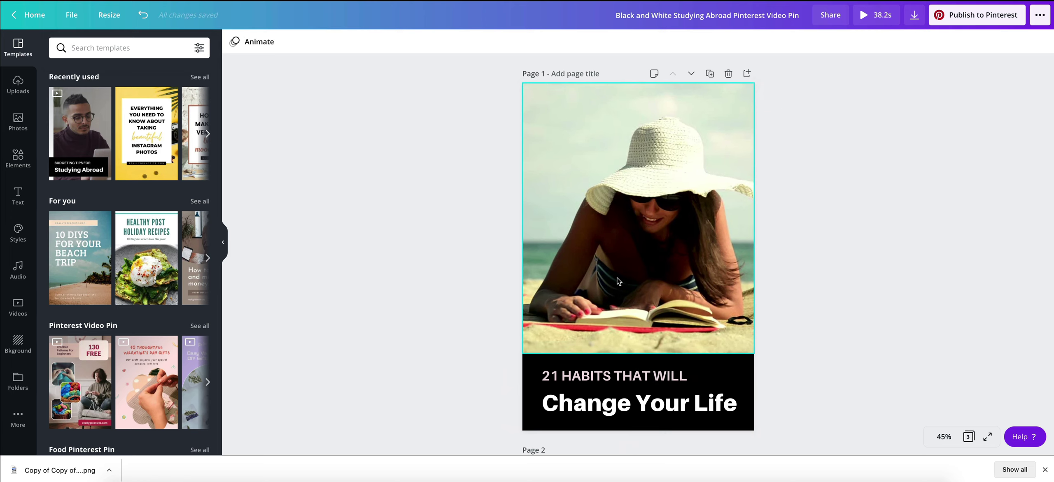
Delete the beach video, search the photos for "habits", and set the running couple photo as page 1's background.
key("Delete")
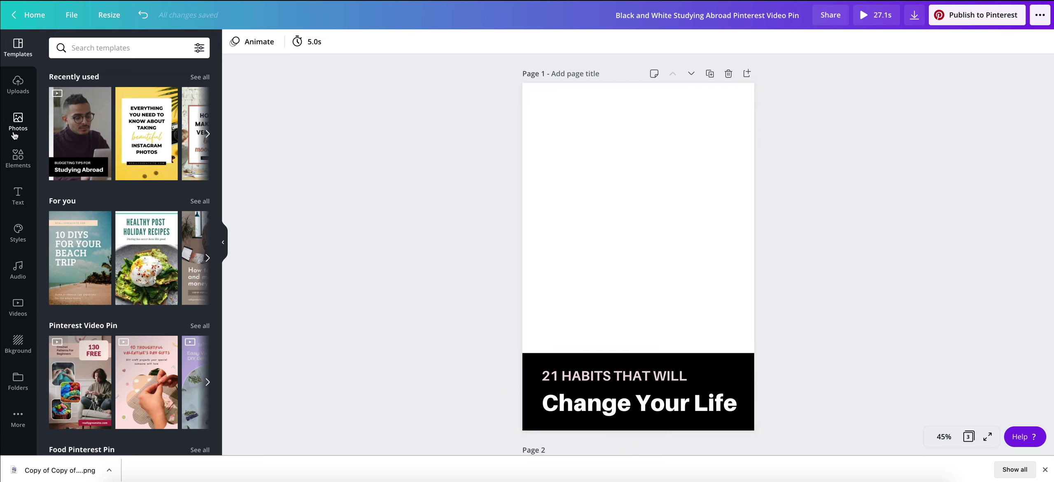
left_click(16, 131)
left_click(120, 53)
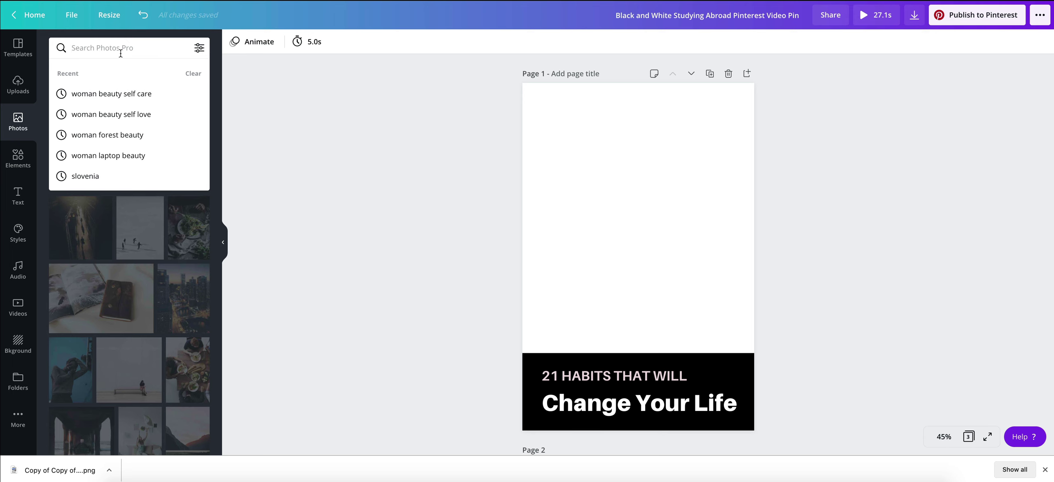
type("habits")
key("Return")
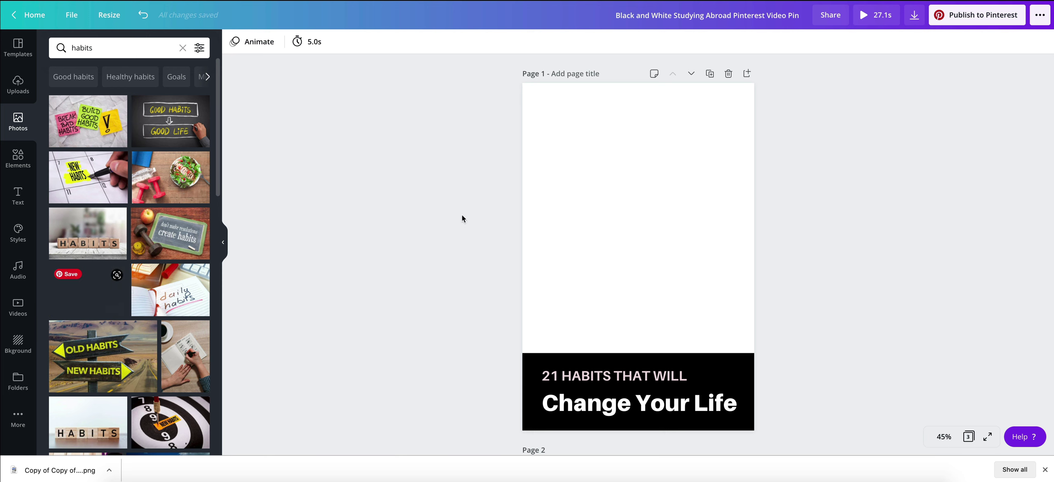
left_click_drag(462, 218, 579, 101)
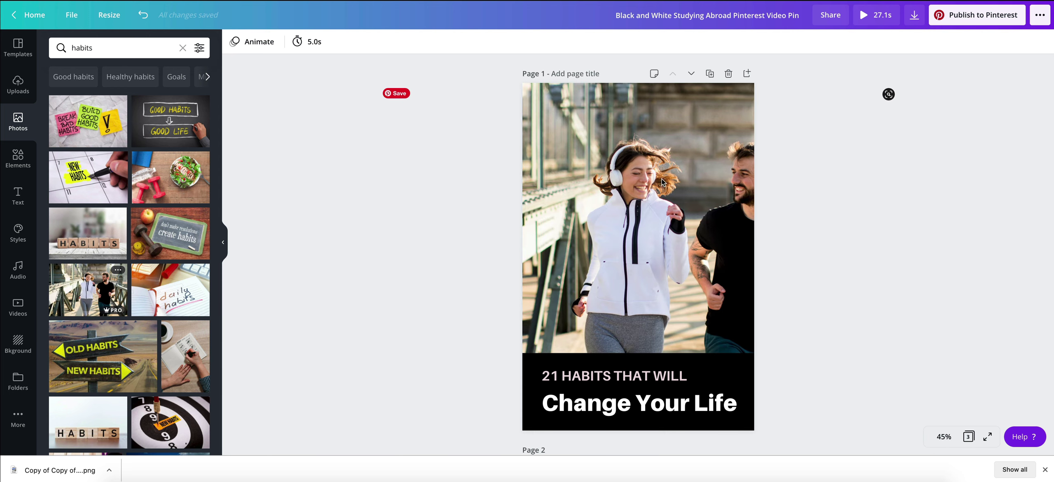
Reposition the background photo within its crop so both runners are inside the page.
double_click(702, 196)
left_click_drag(703, 196, 671, 196)
left_click(904, 236)
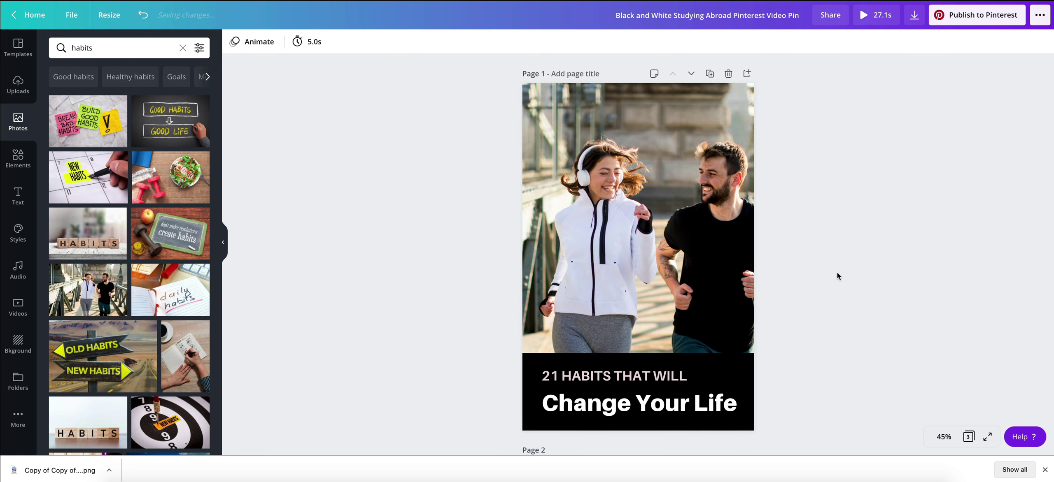
scroll(788, 304, "down", 3)
scroll(788, 304, "up", 2)
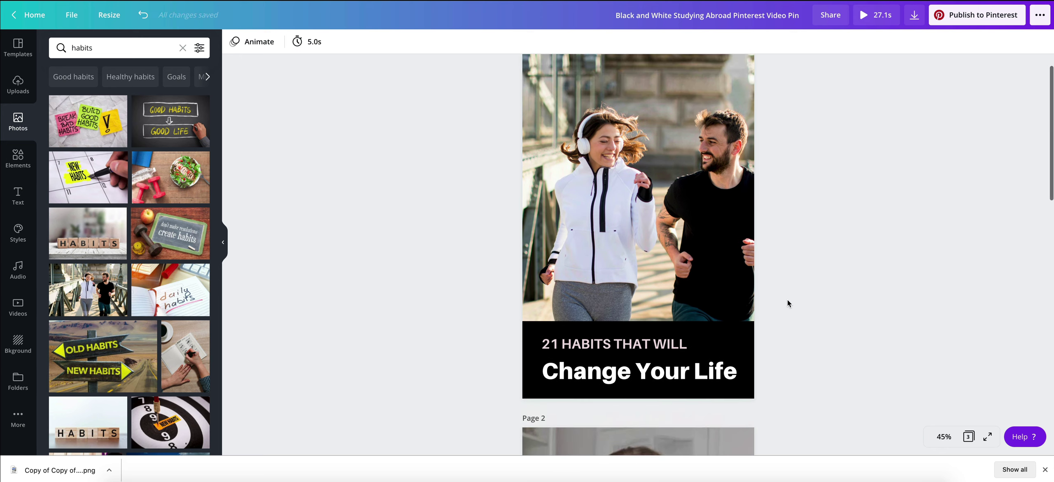
scroll(786, 303, "up", 1)
left_click(680, 399)
left_click(680, 399)
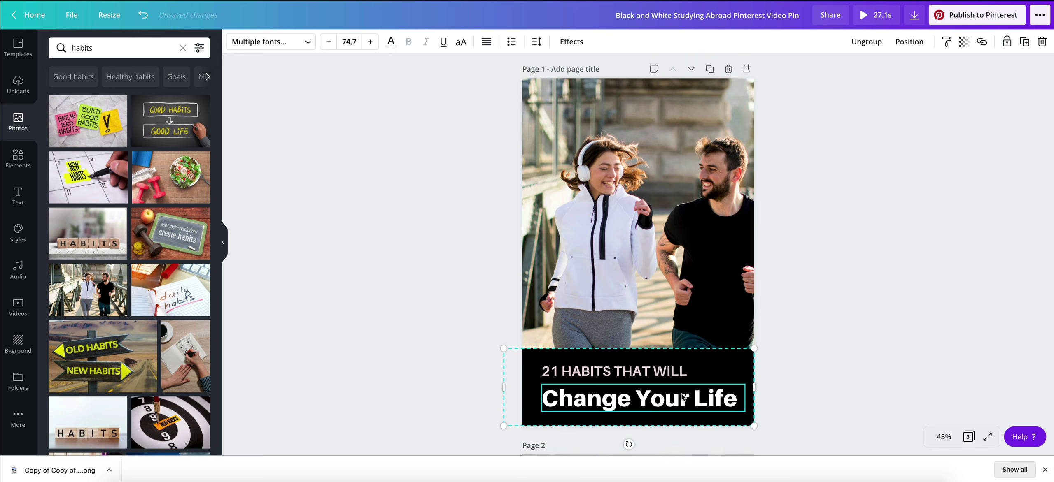
left_click(433, 293)
Select page 1's running couple background photo and set the page's timing to 5.5 seconds.
left_click(568, 275)
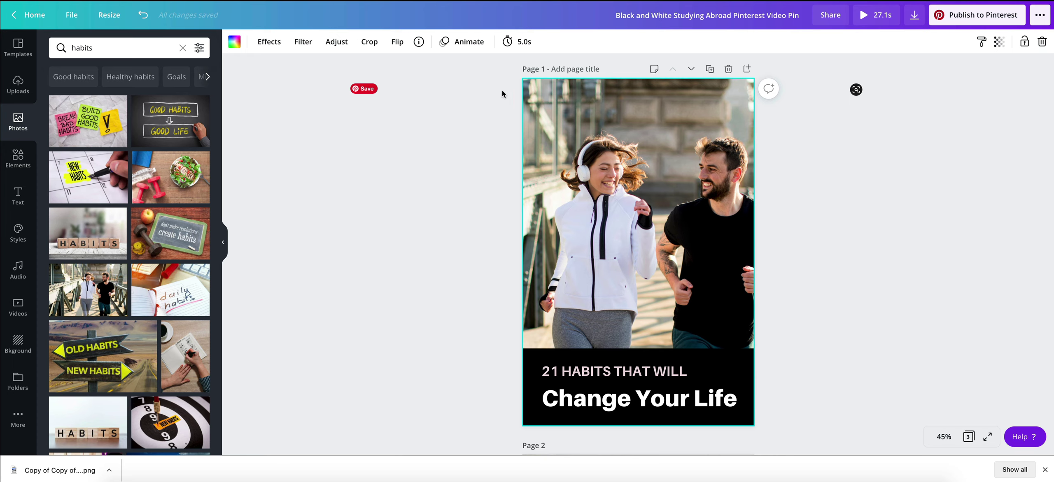
left_click(444, 42)
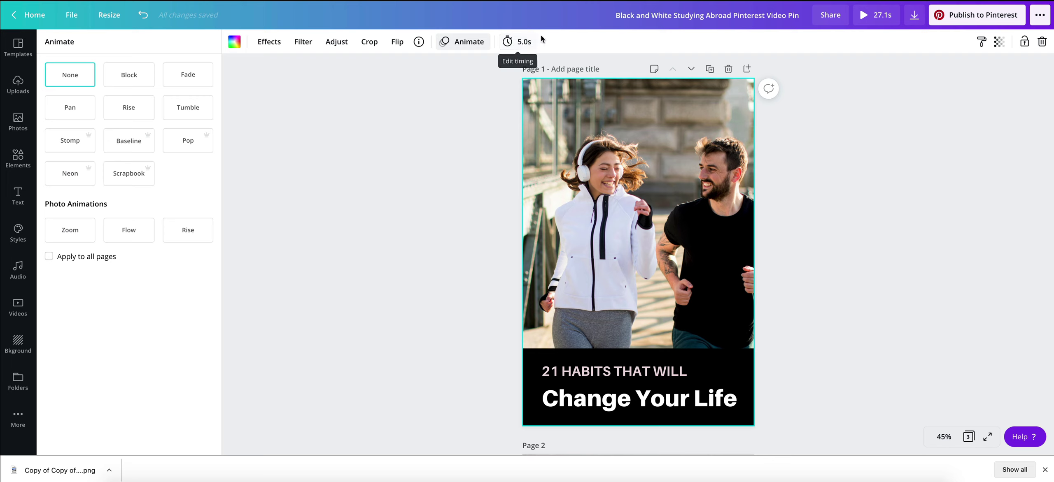
left_click(507, 41)
mouse_move(564, 83)
left_mouse_down()
mouse_move(588, 79)
mouse_move(569, 89)
mouse_move(566, 78)
left_mouse_up()
left_click(407, 89)
left_click(502, 46)
left_click(466, 108)
left_click(447, 75)
left_click(533, 118)
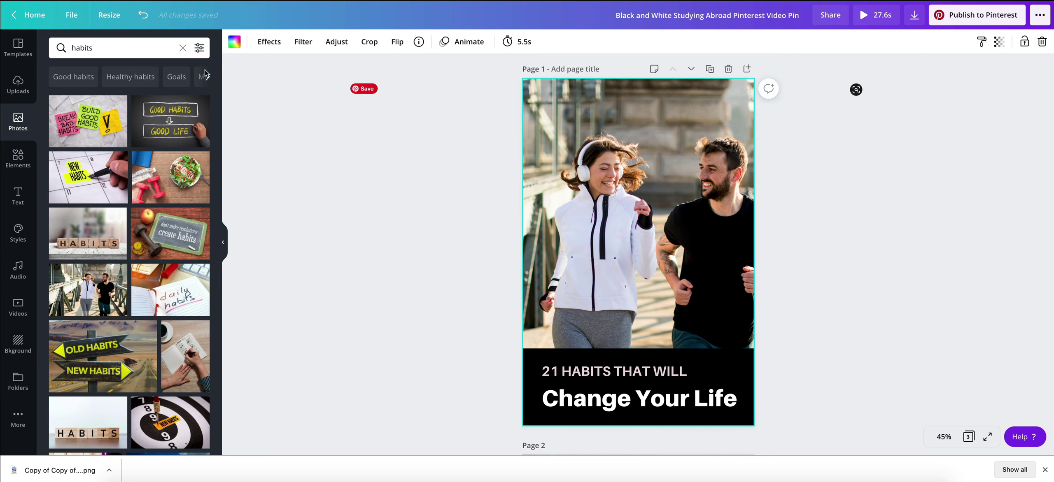
Preview the Rise, Flow and Fade animations on page 1, and apply the Block animation.
left_click(448, 43)
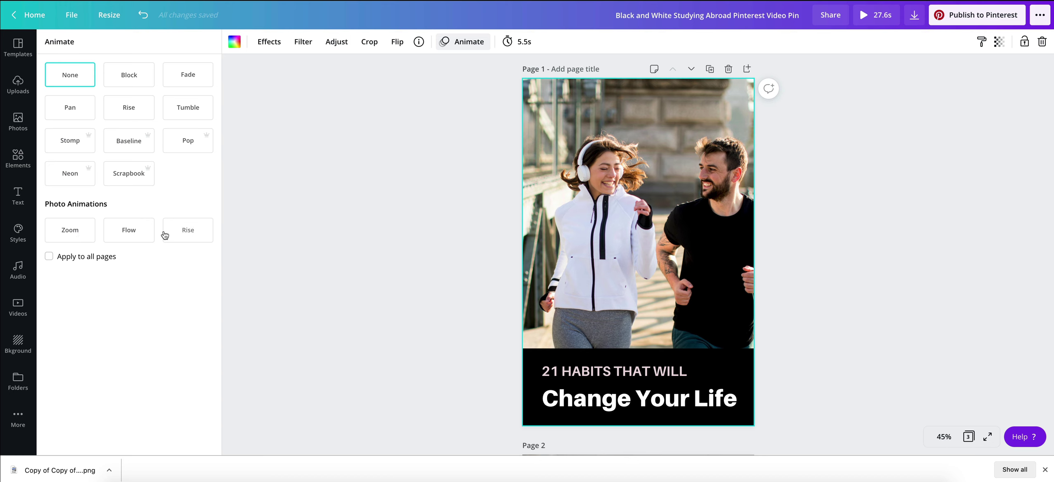
left_click(187, 233)
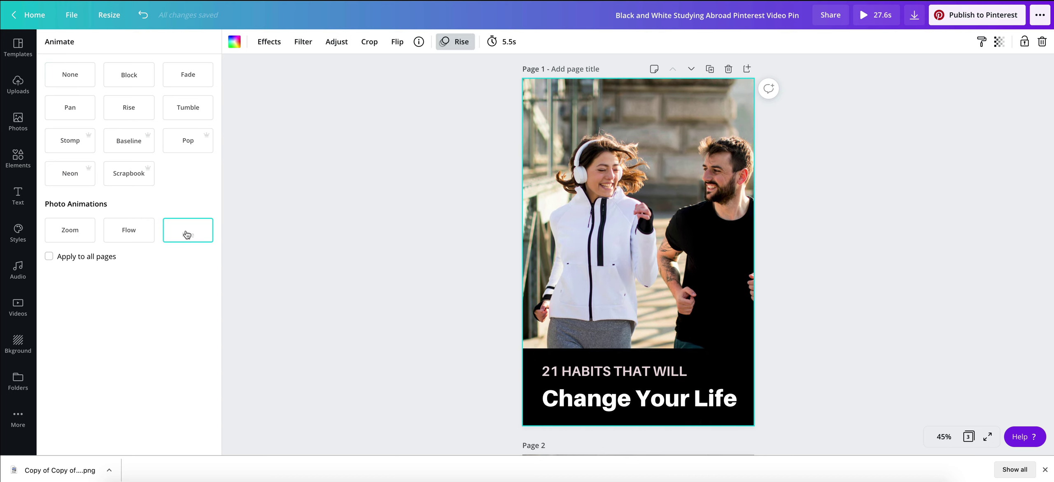
left_click(150, 228)
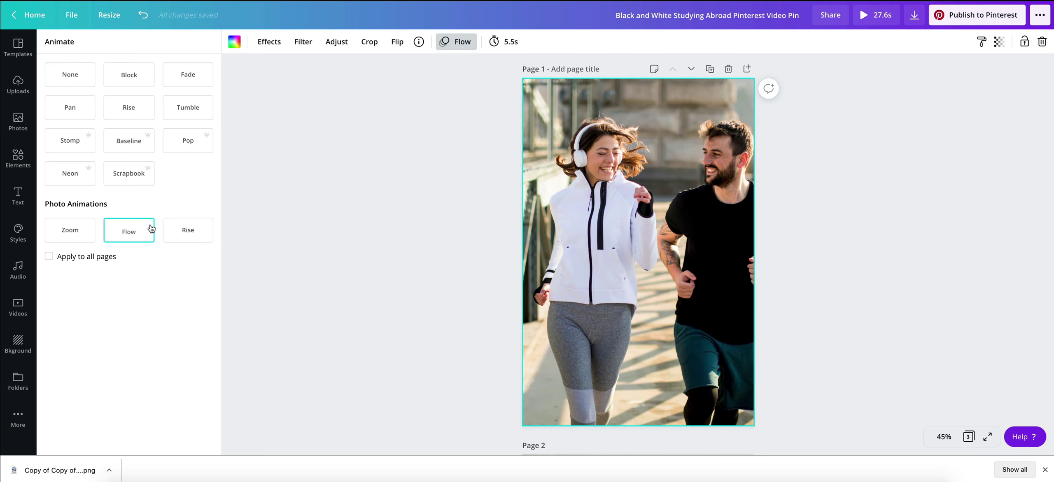
left_click(70, 79)
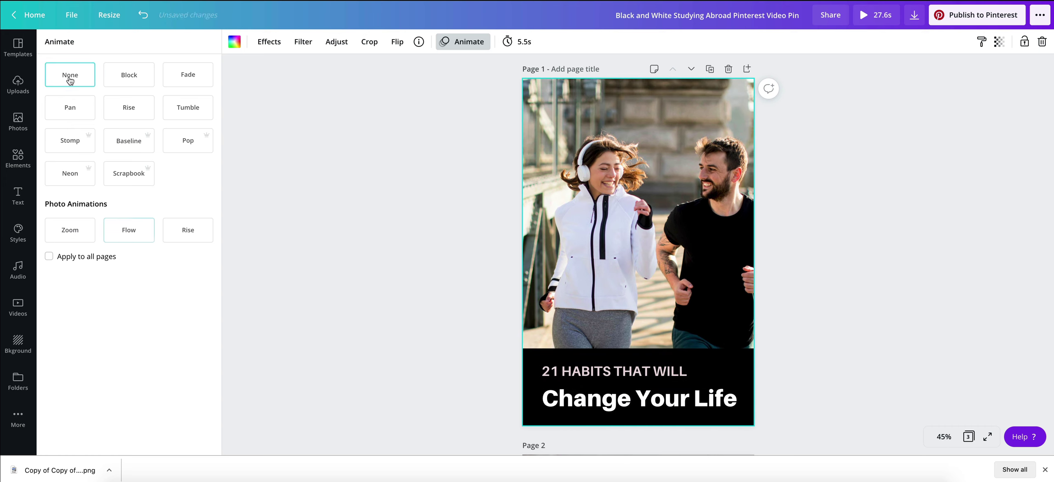
left_click(110, 78)
left_click(188, 78)
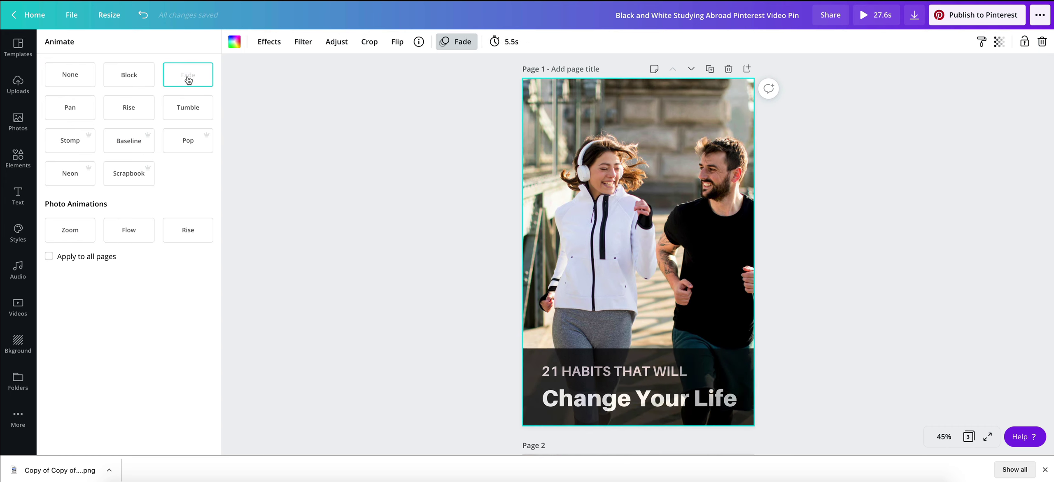
left_click(139, 78)
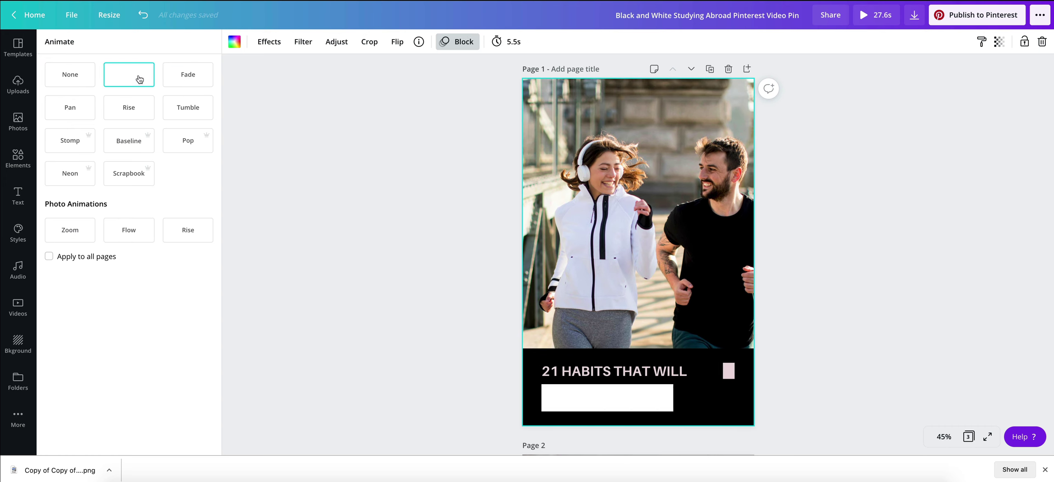
Open the download settings and limit the export to page 1 only.
left_click(914, 15)
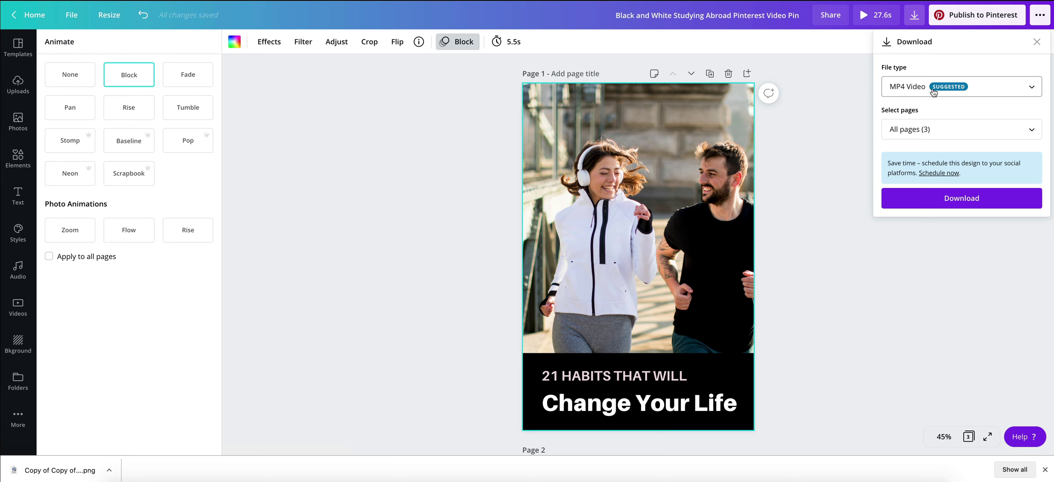
left_click(957, 129)
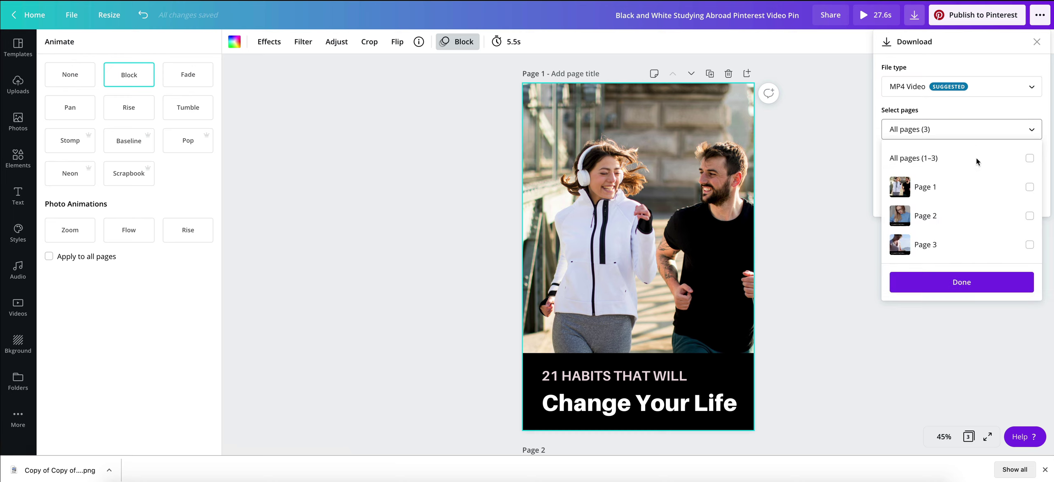
left_click(976, 194)
Review the available download file types, keep MP4 Video, and start the download.
left_click(922, 77)
left_click(926, 85)
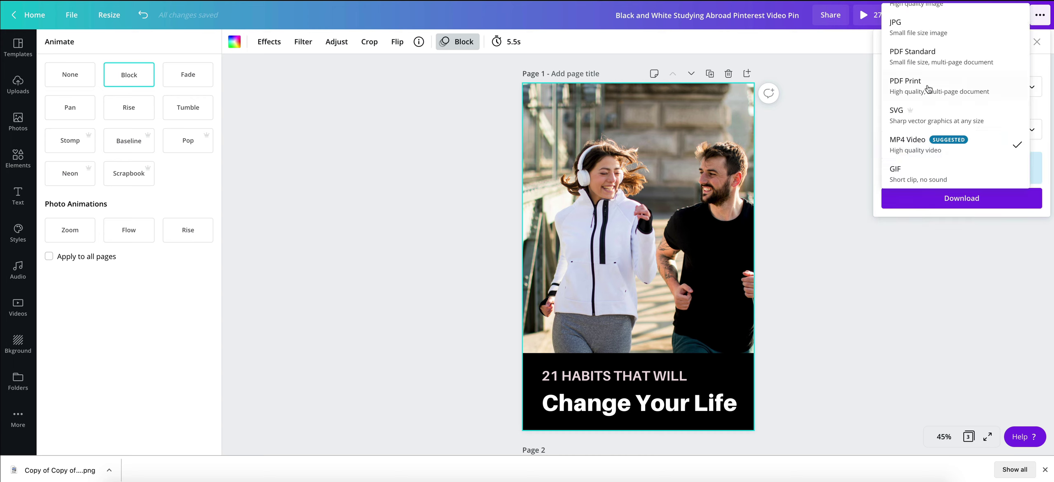
scroll(943, 115, "up", 1)
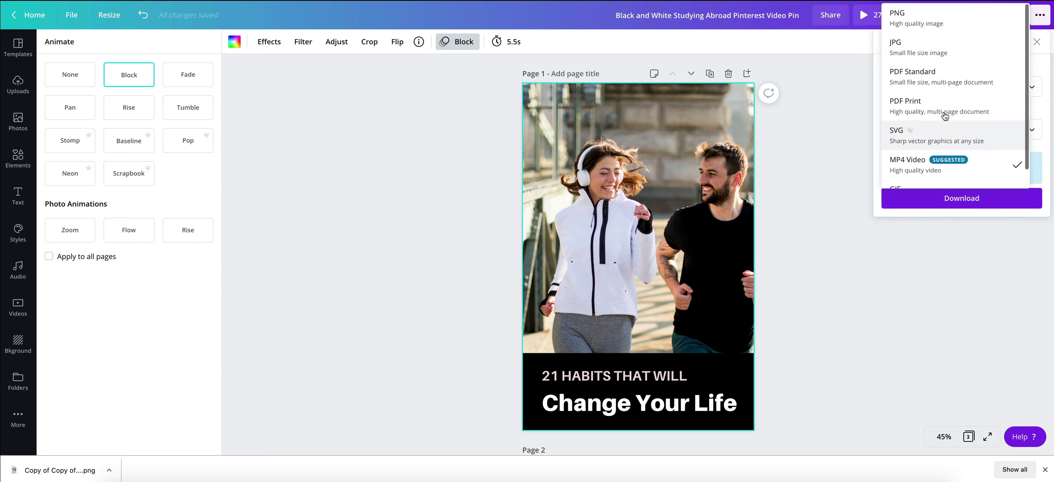
scroll(945, 117, "down", 1)
scroll(946, 116, "up", 1)
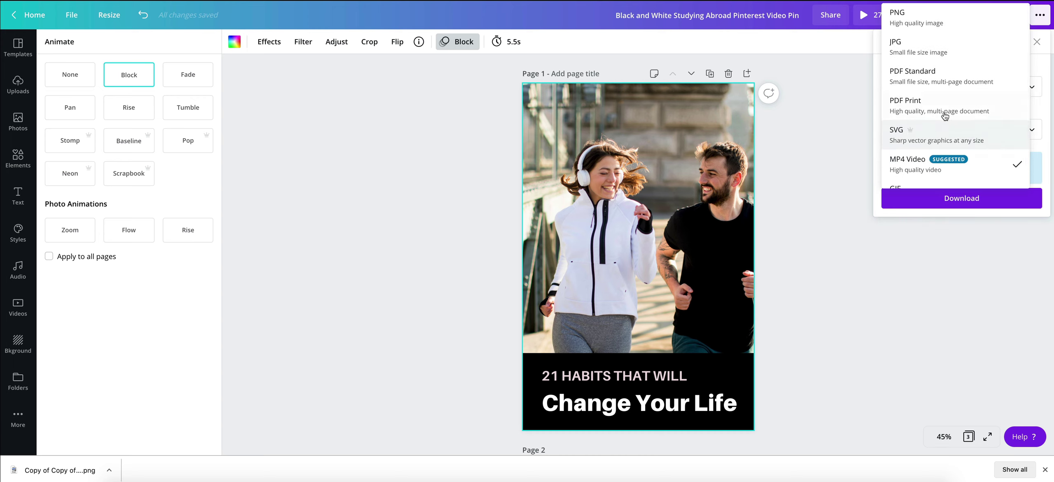
scroll(945, 116, "down", 1)
scroll(945, 116, "up", 1)
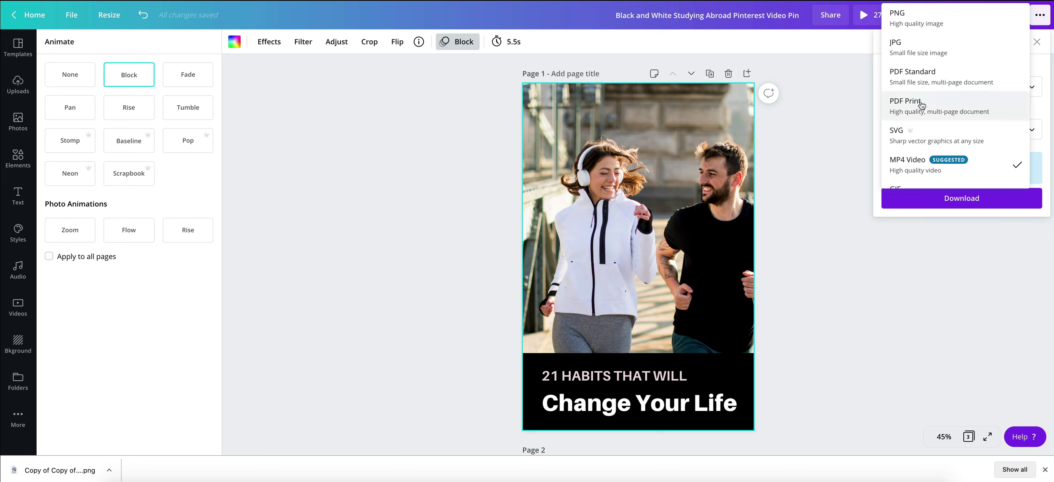
scroll(928, 132, "down", 1)
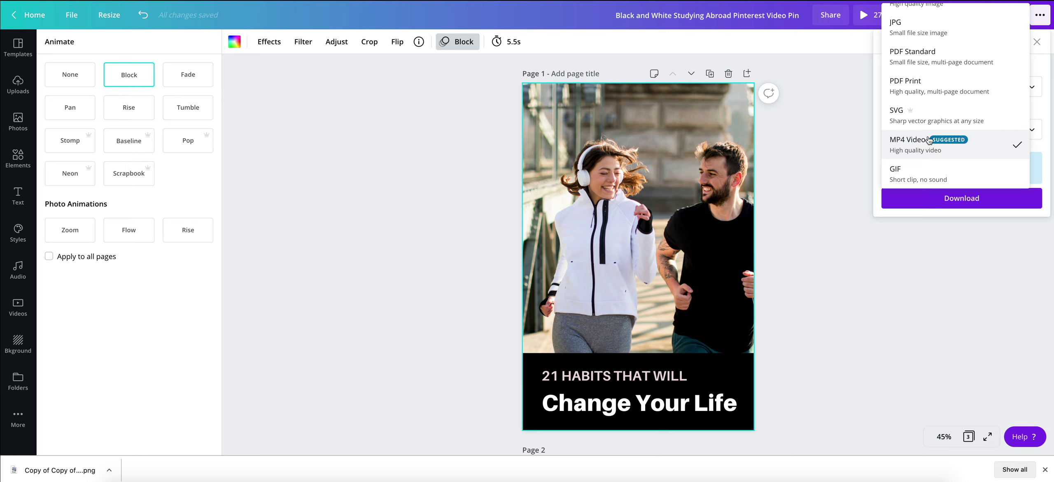
left_click(904, 205)
left_click(907, 203)
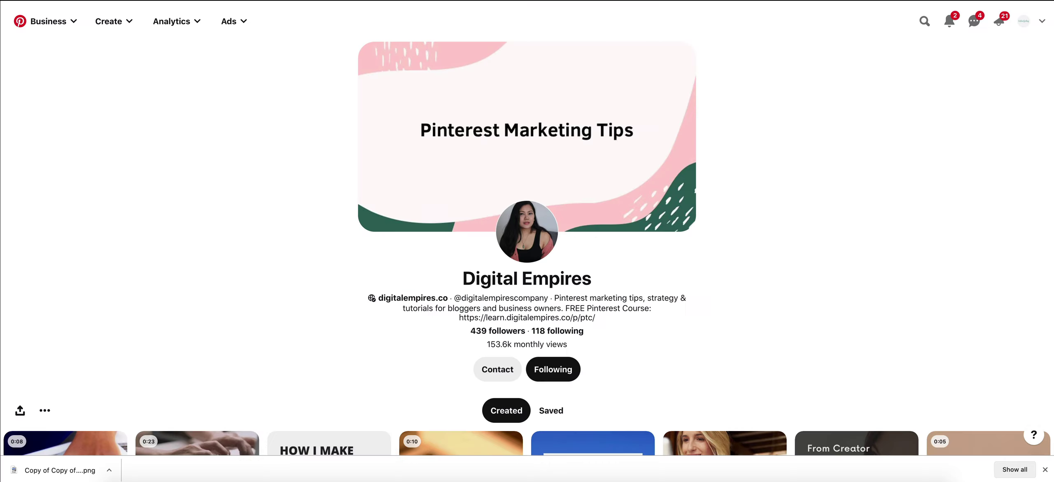
Switch to Pinterest, open your own business profile, and start creating a new Pin.
left_click(1025, 23)
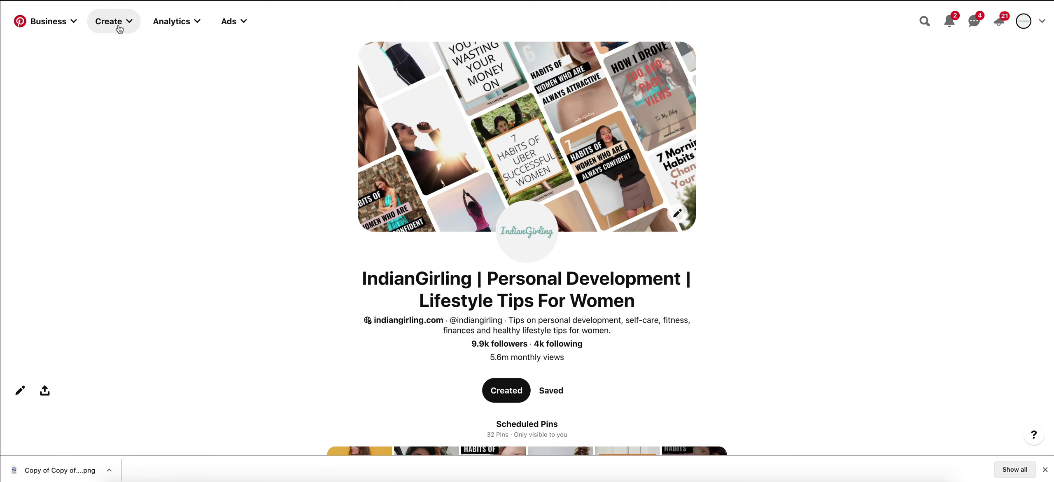
left_click(119, 29)
left_click(82, 68)
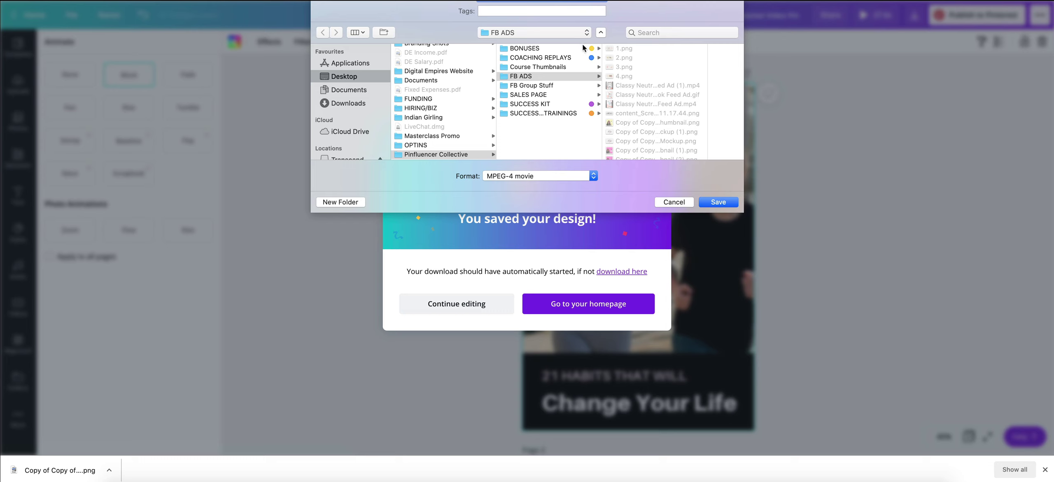
Save the MPEG-4 movie in the PINS folder and dismiss the saved design message.
scroll(455, 107, "down", 5)
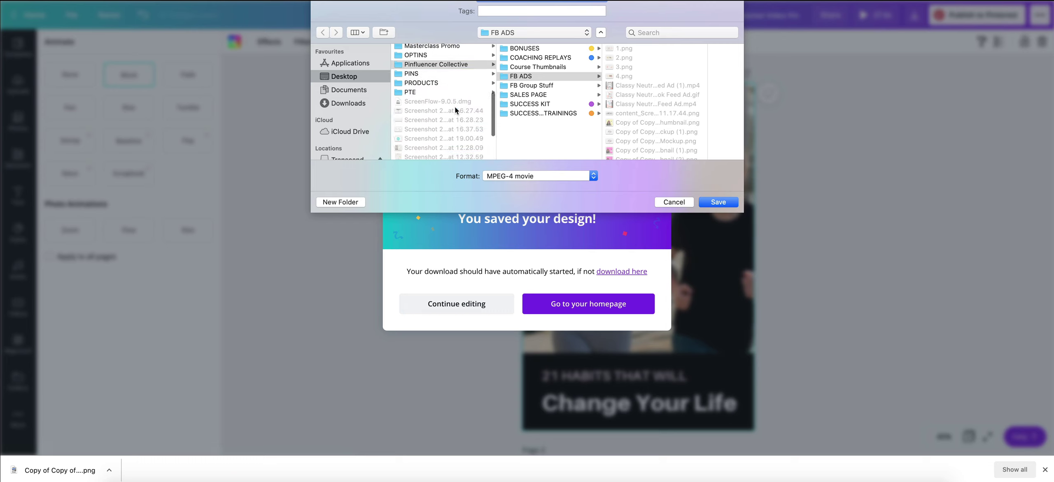
left_click(460, 81)
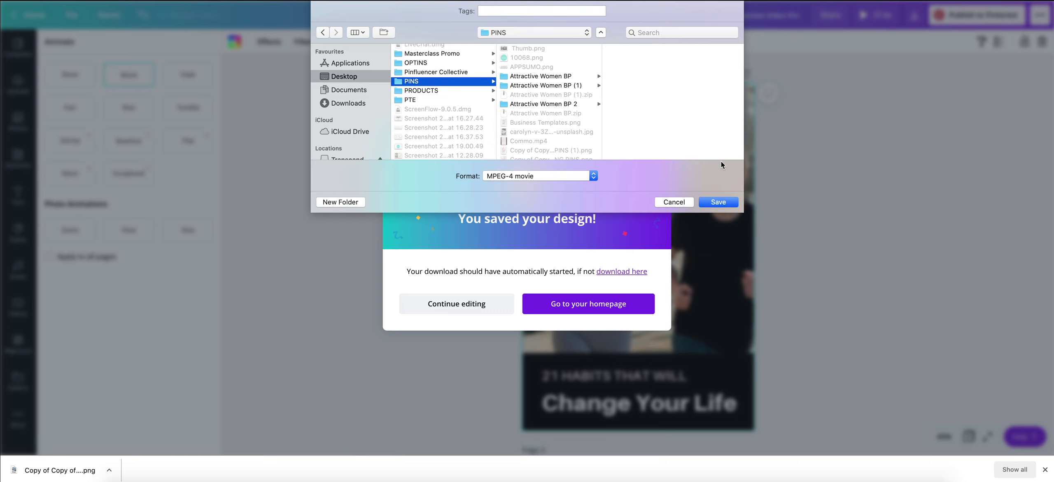
left_click(722, 202)
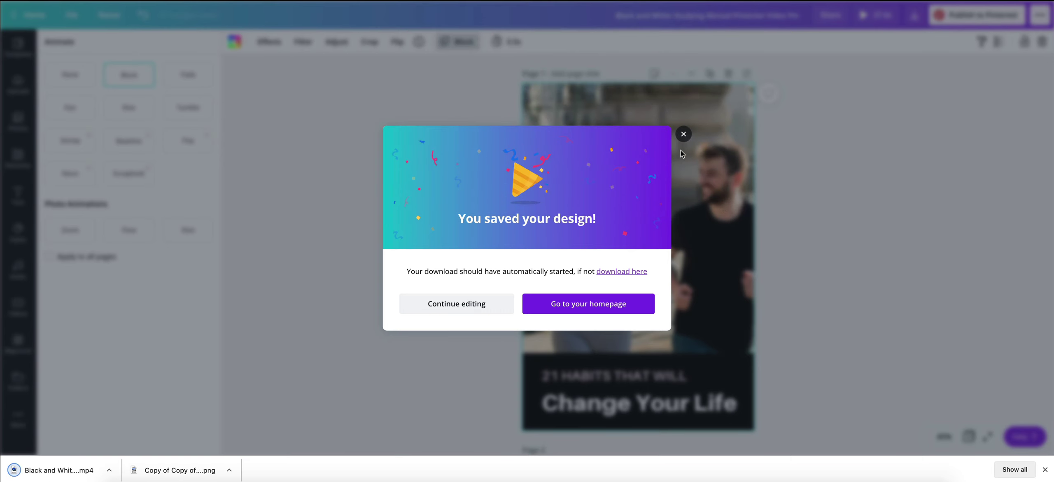
left_click(683, 135)
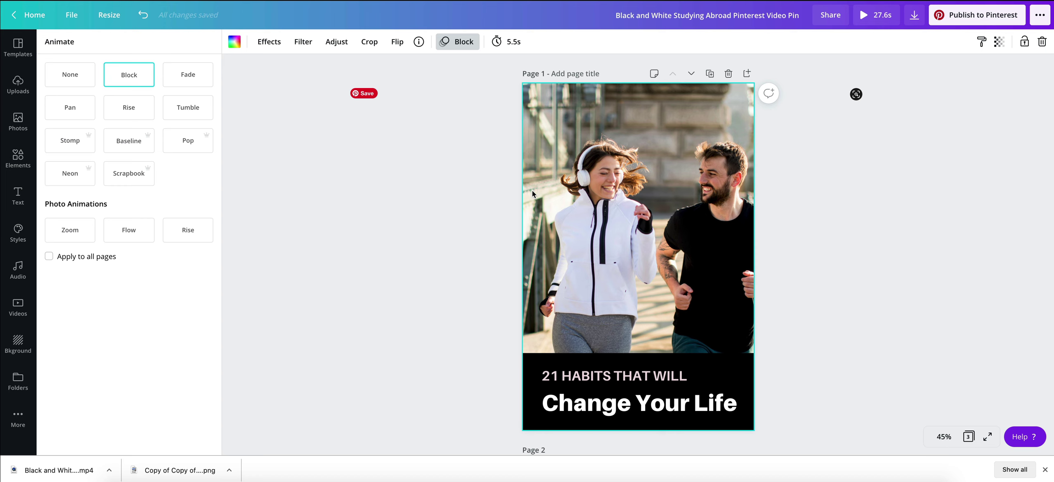
Replace page 1's background photo with the recently used 7.0-second video.
left_click(18, 308)
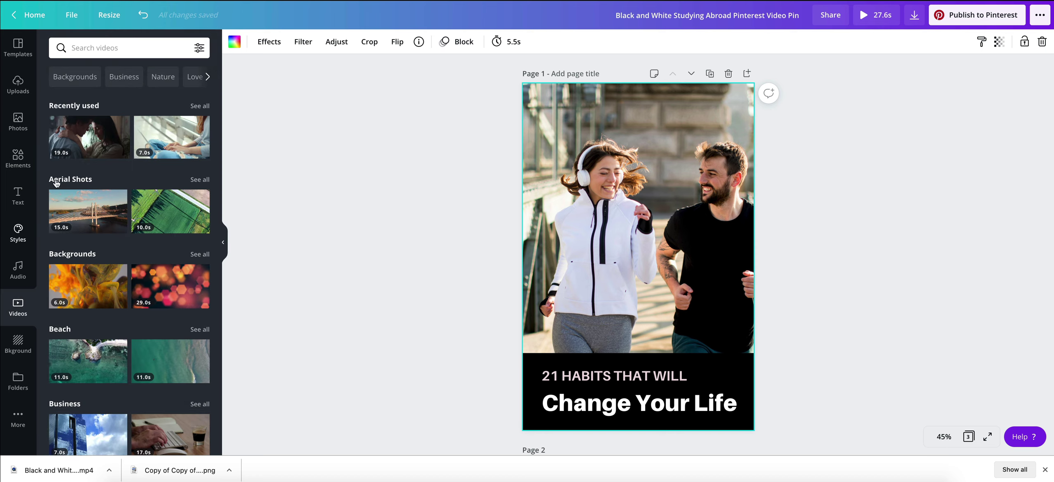
left_click_drag(177, 137, 531, 179)
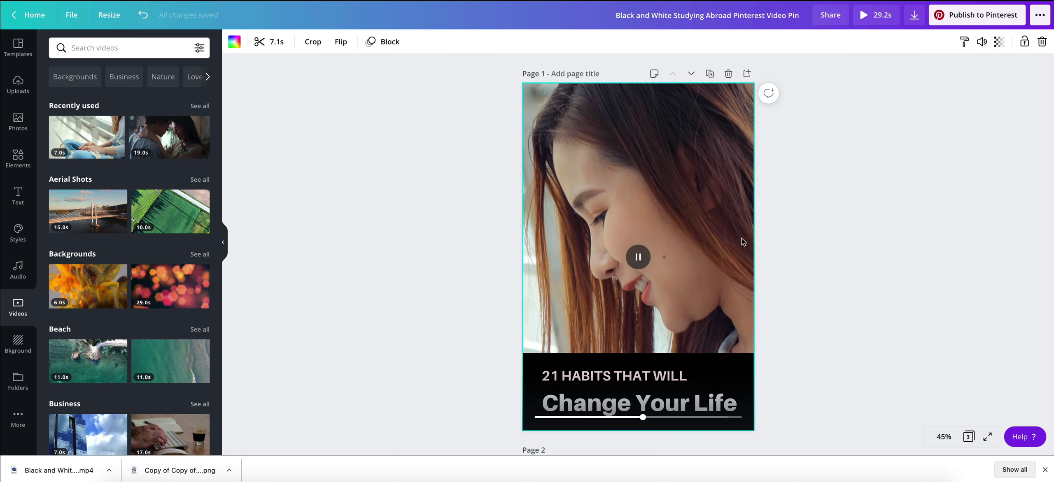
left_click(431, 190)
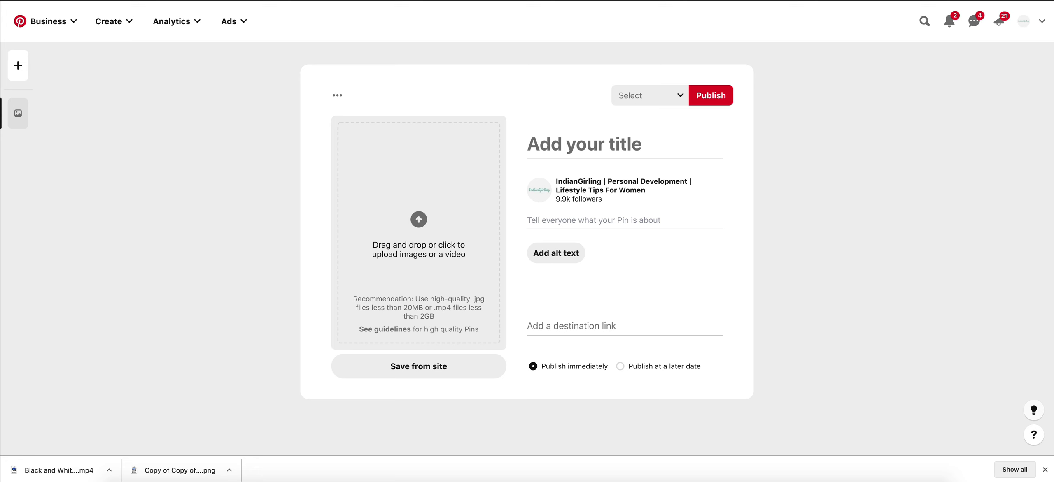
Upload the downloaded MP4 of the running couple to the new Pinterest Pin and title it "21 Habits That Will Change Your Life".
left_click_drag(58, 470, 346, 329)
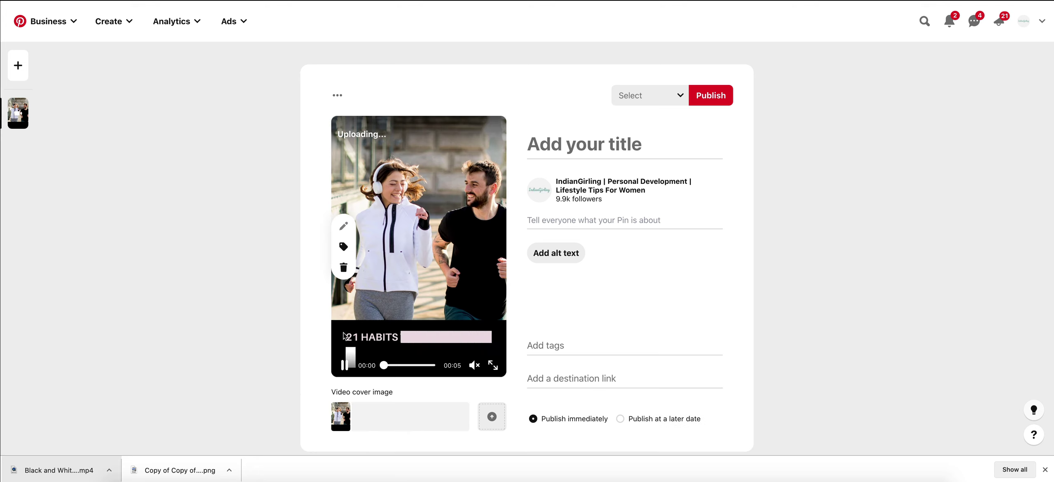
left_click(547, 142)
type("21")
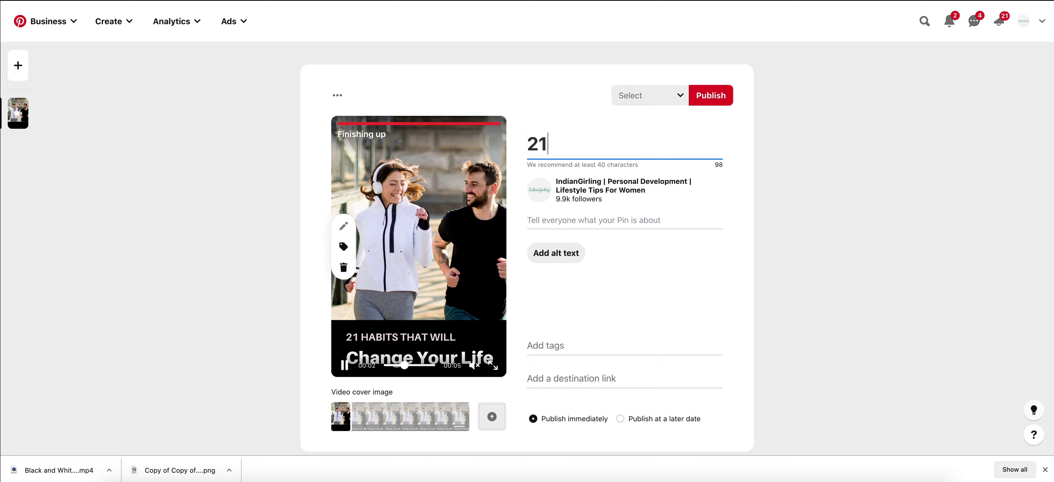
type(" Habits ")
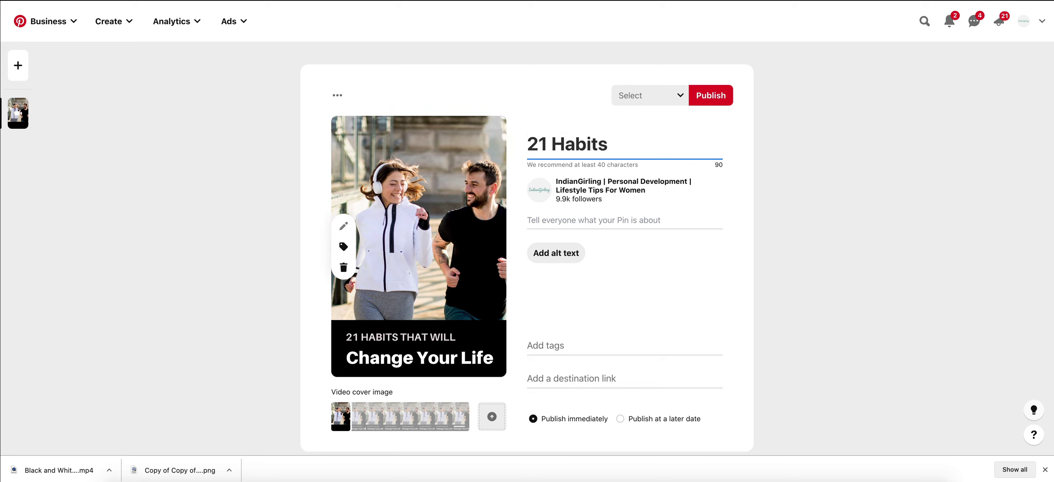
type("That WI")
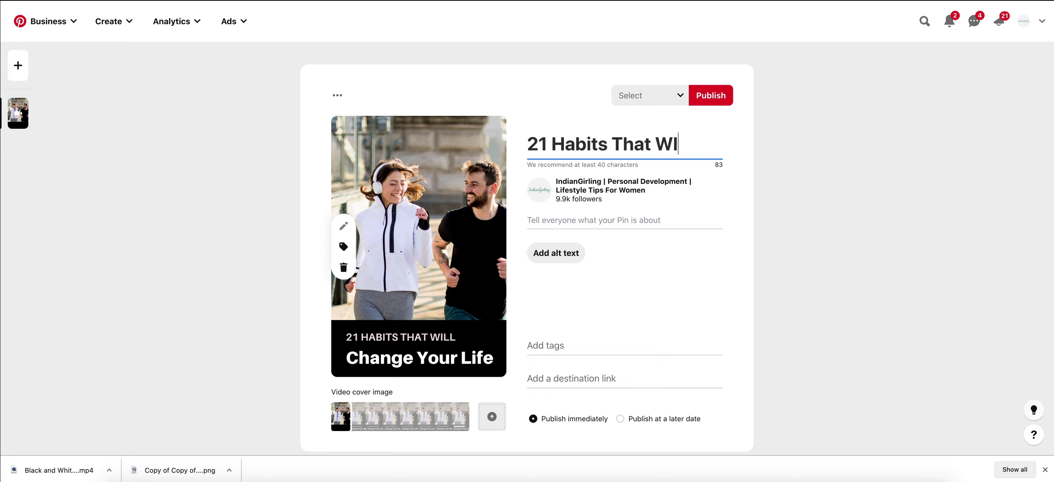
type("ill Change Yo")
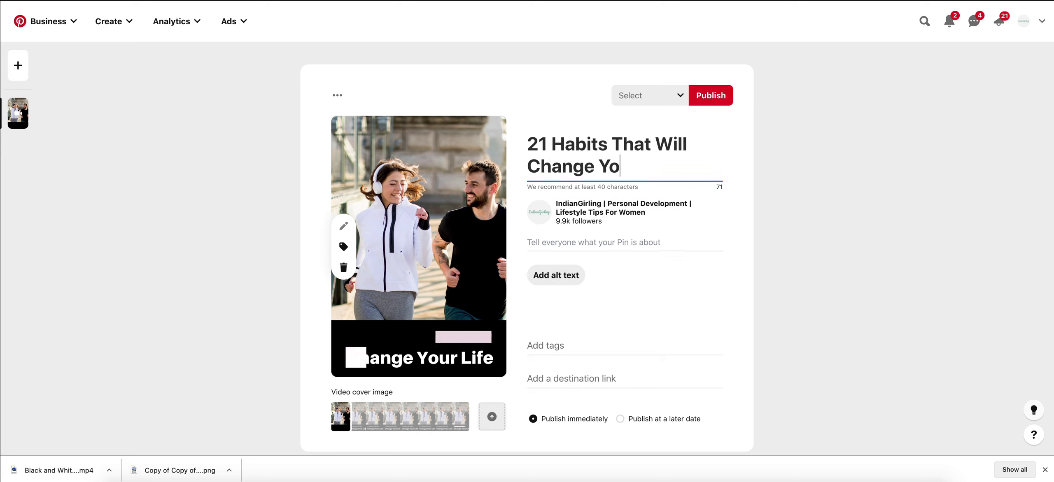
type("ur Life")
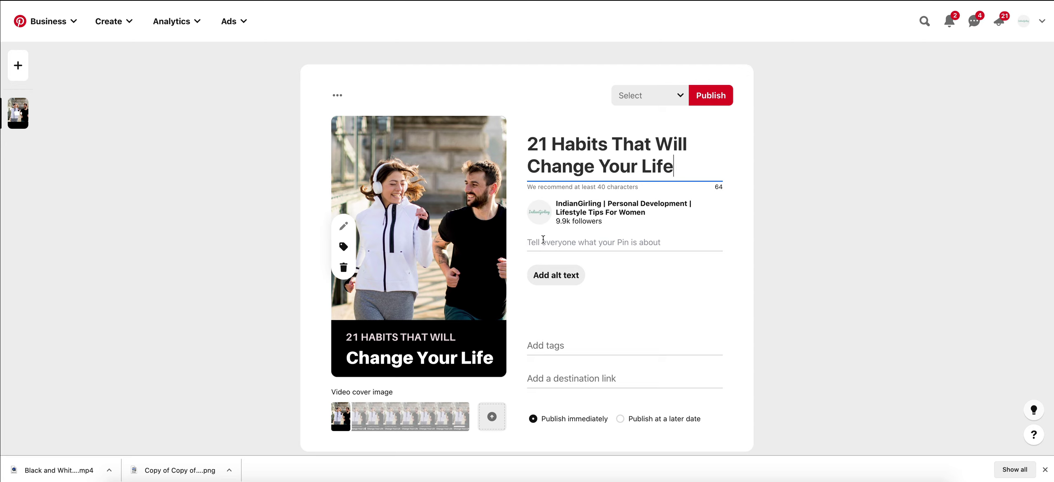
Describe the Pin as "These 21 habits will help you save time, spend more time with your family and improve to life.".
left_click(543, 241)
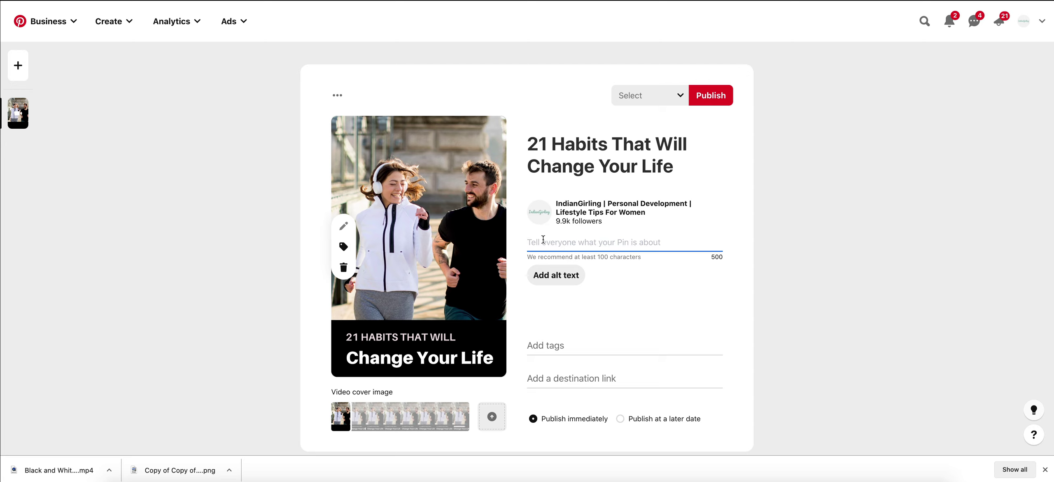
type("These 21 habits ")
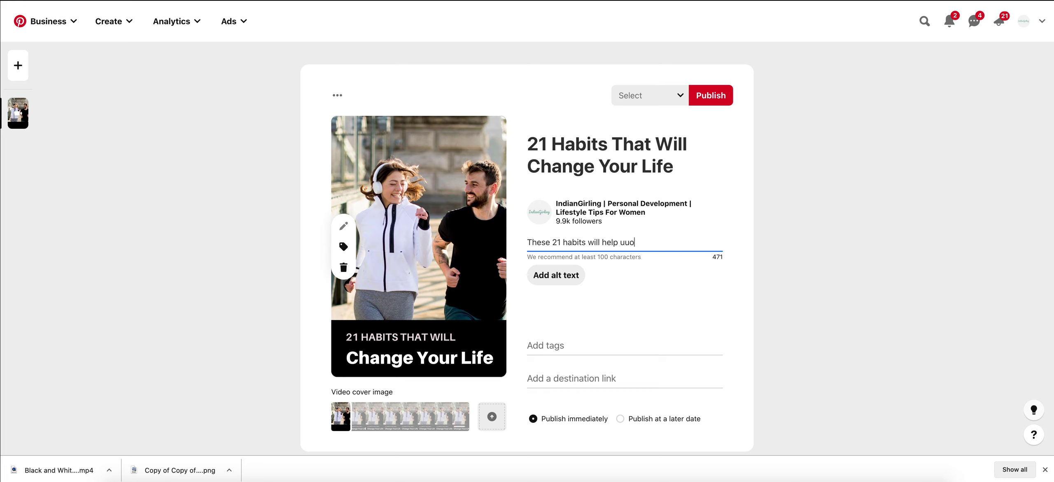
type("will help uou save time, ma")
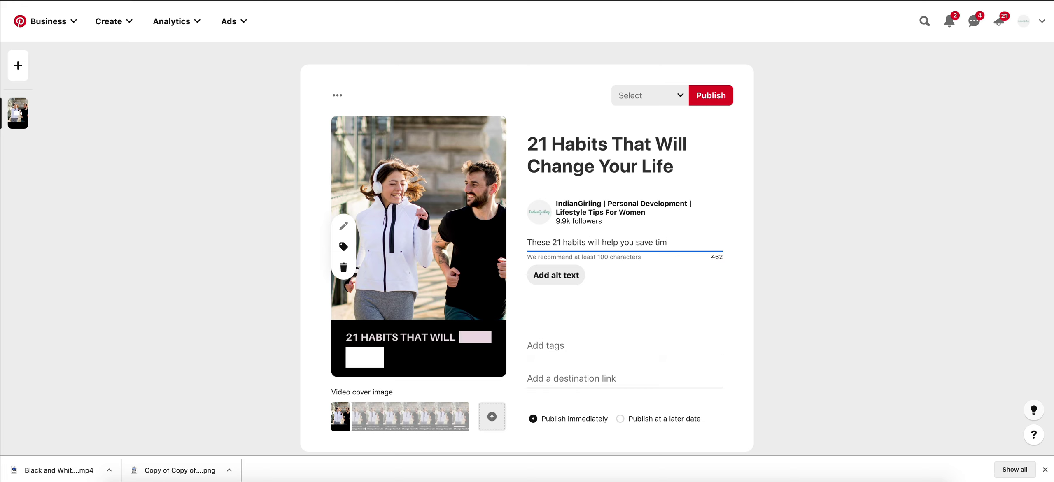
key("BackSpace")
key("BackSpace")
type("sp")
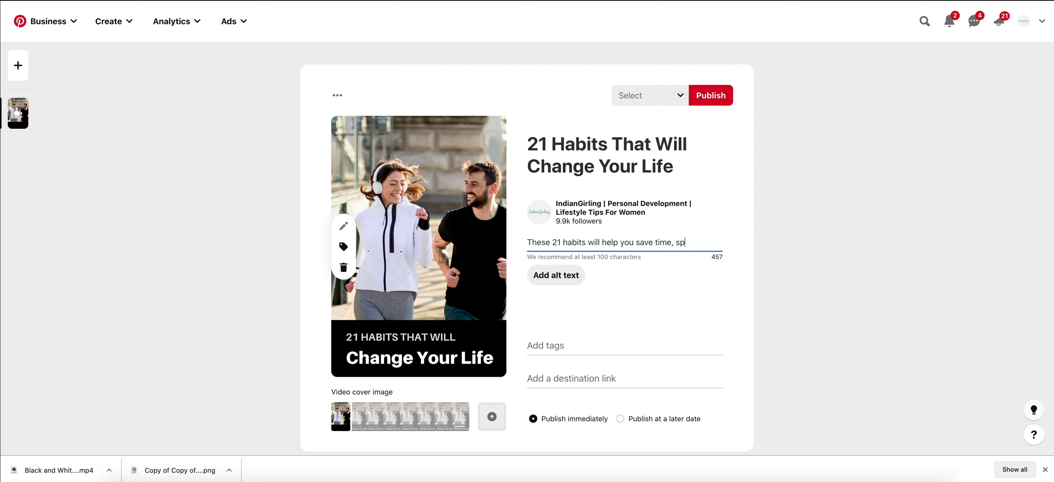
type("end more time")
type(" with")
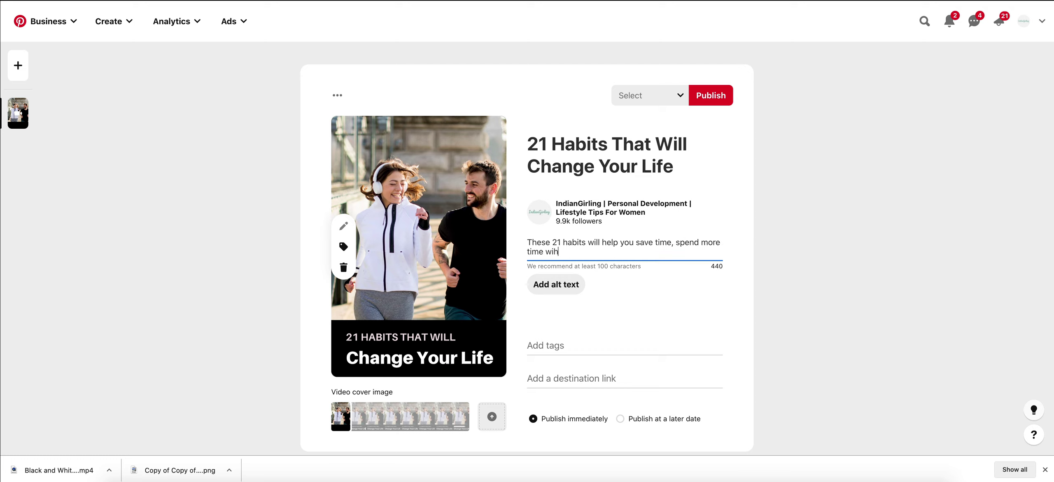
key("BackSpace")
type("th your family and impri")
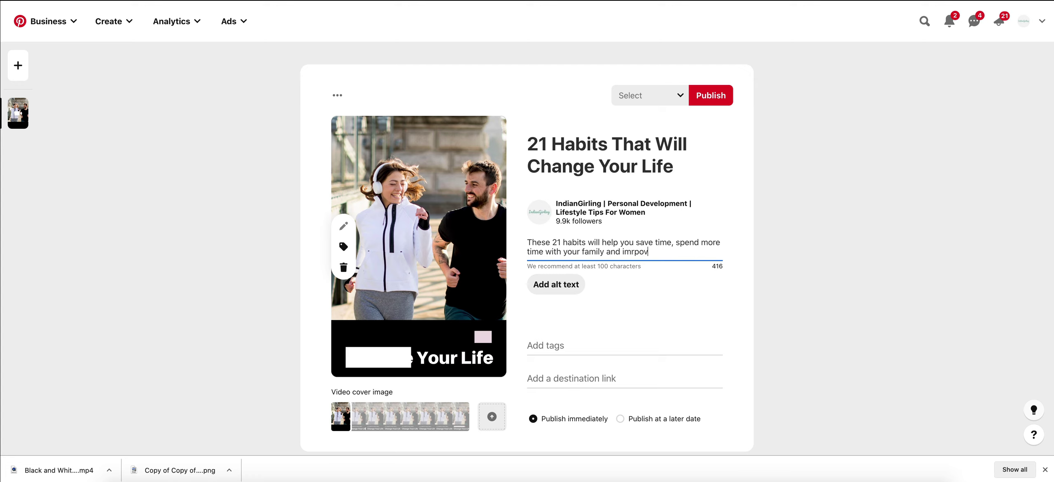
type("ve ")
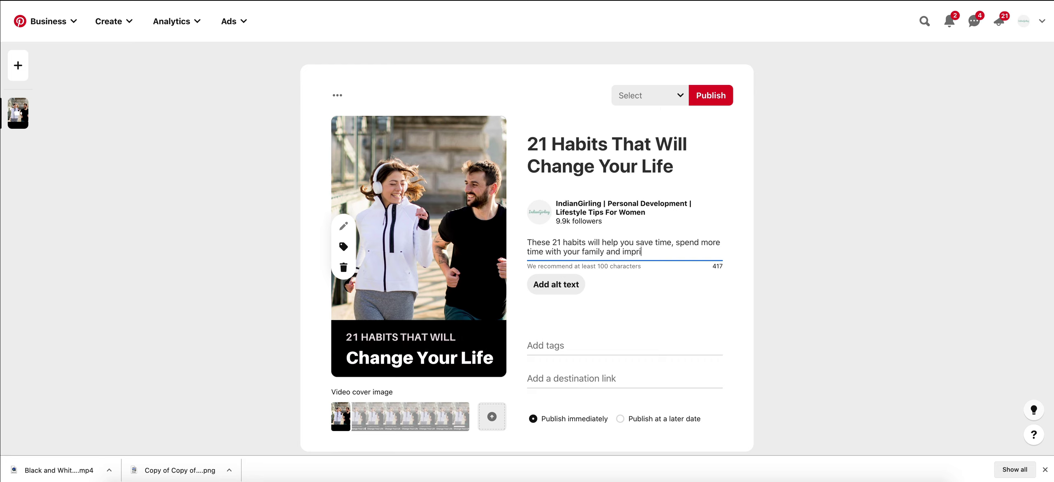
type("ove to life.")
Add the alt text "video of two people running linking to a blog post on 21 habits that will change your life".
left_click(551, 284)
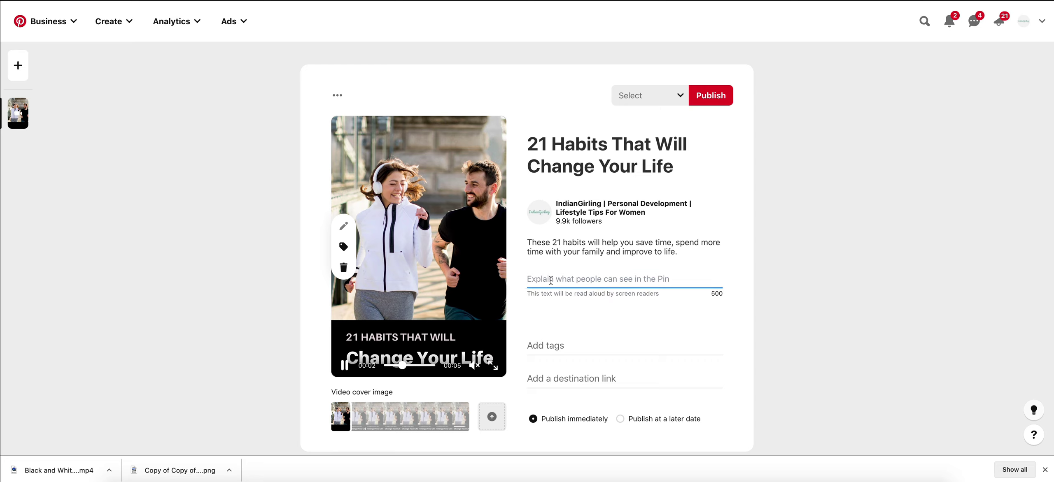
type("video of two")
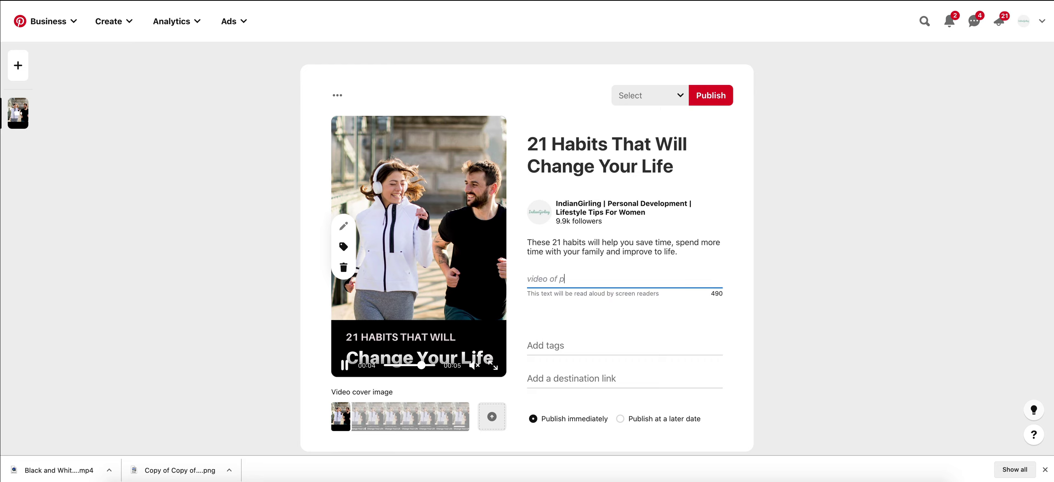
type(" poepl")
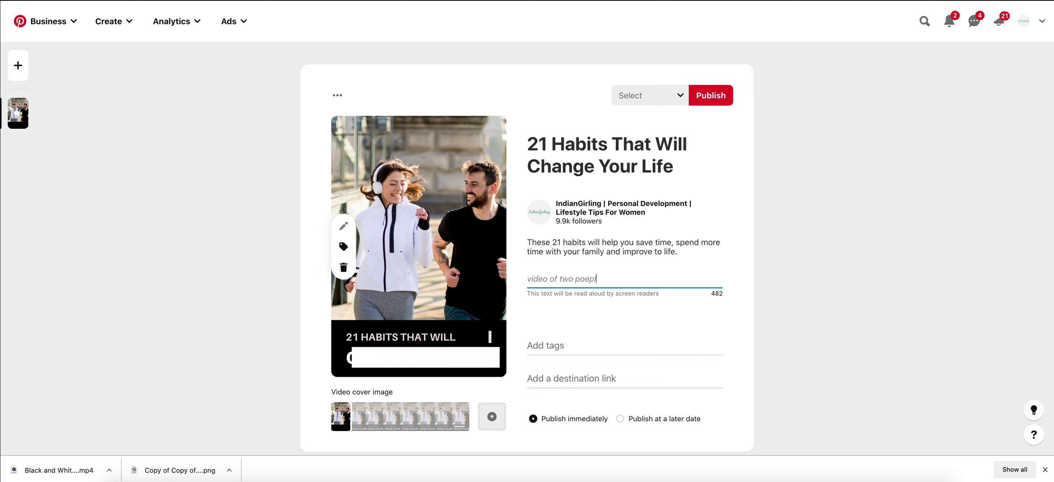
type("e lunnin")
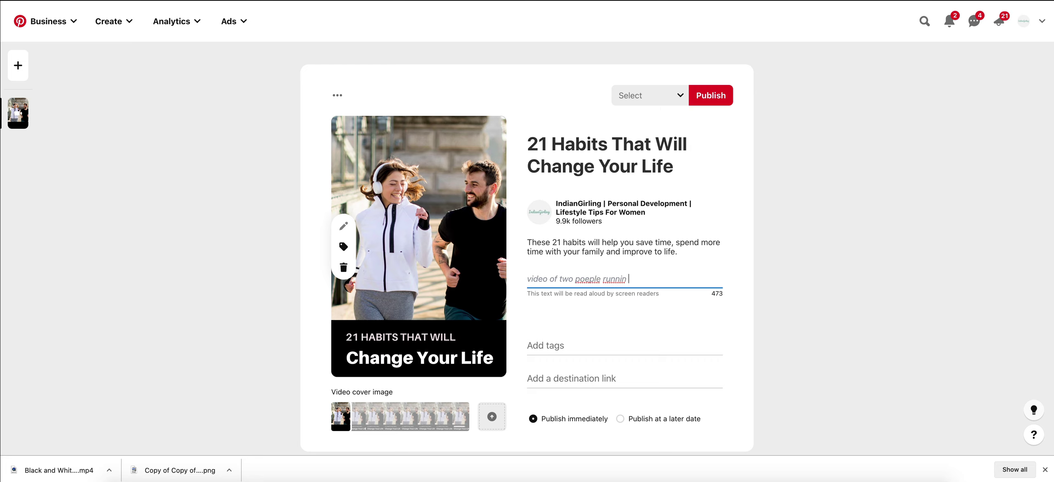
type("g linking to a blog post on")
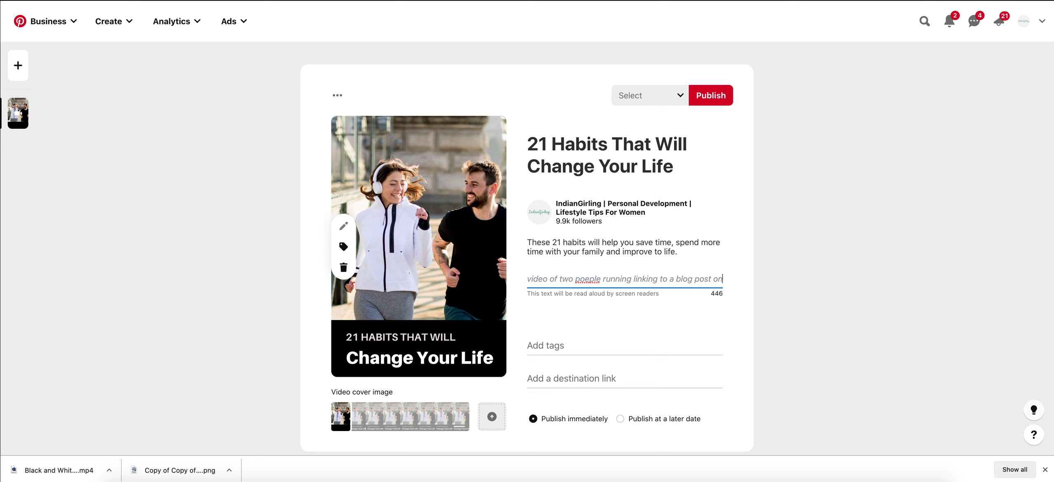
type("21 habits tha")
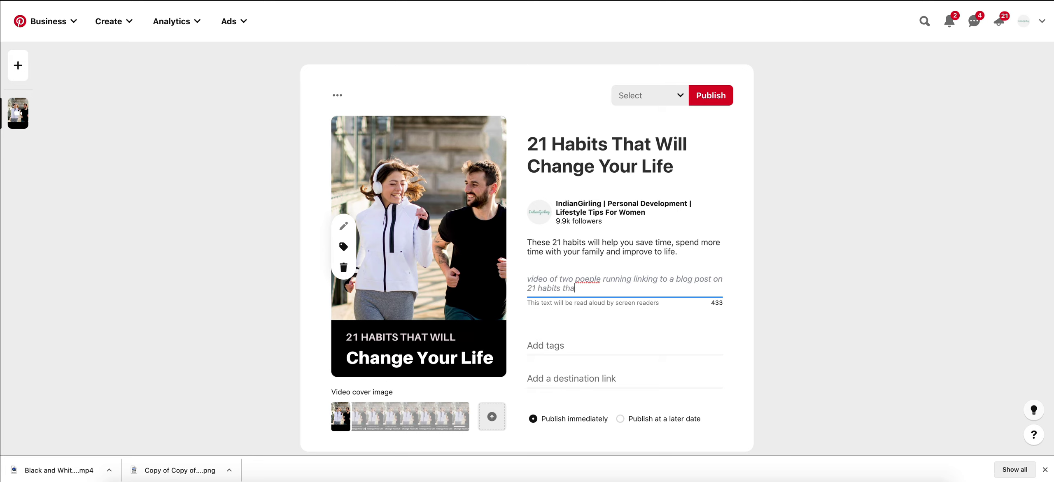
type("t will change your lie")
left_click(590, 278)
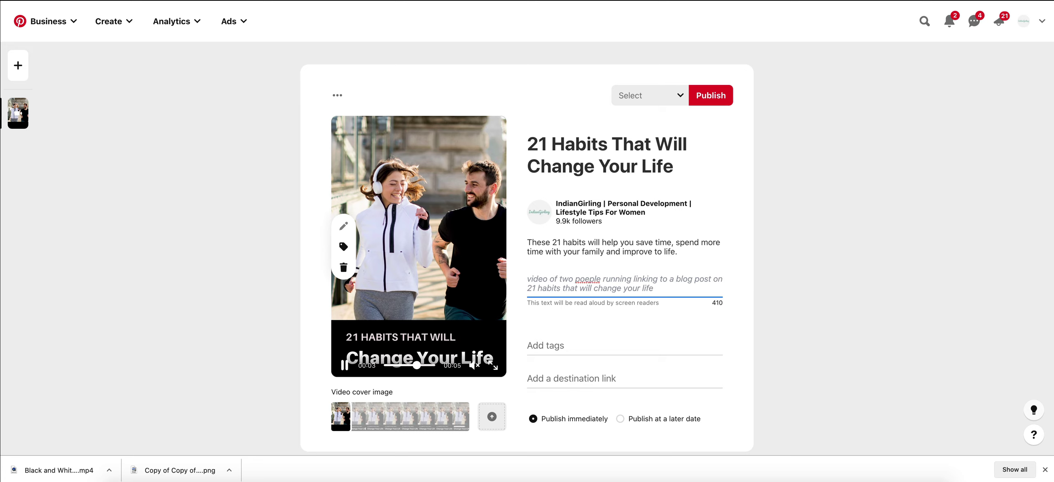
key("BackSpace")
key("BackSpace")
type("eo")
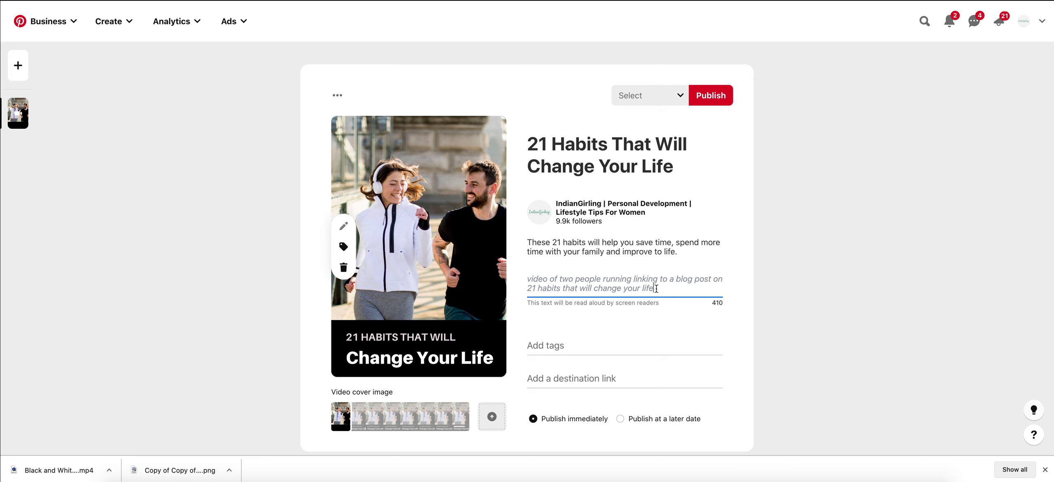
Tag the Pin with the suggested topics 7 Habits, Daily Routine, Personal Development and Social Skills.
left_click(564, 344)
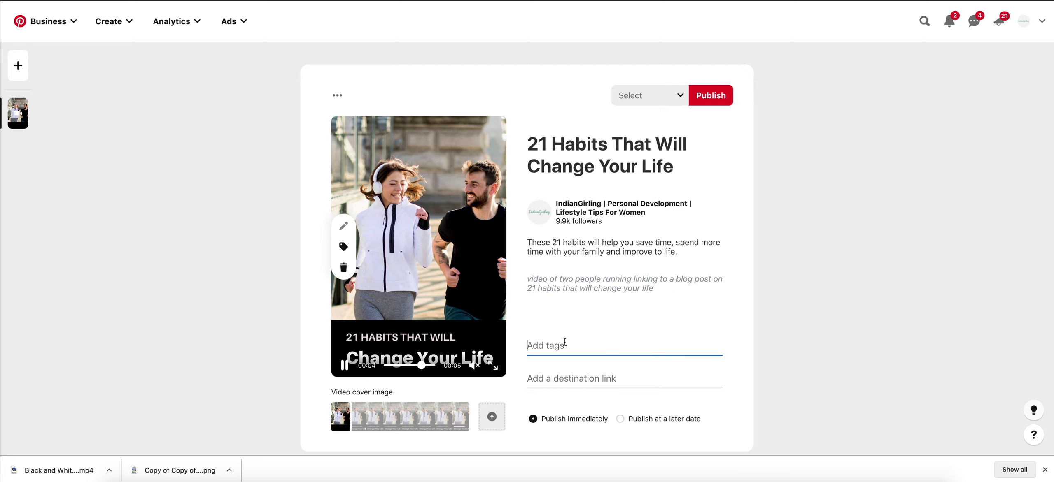
scroll(565, 341, "down", 1)
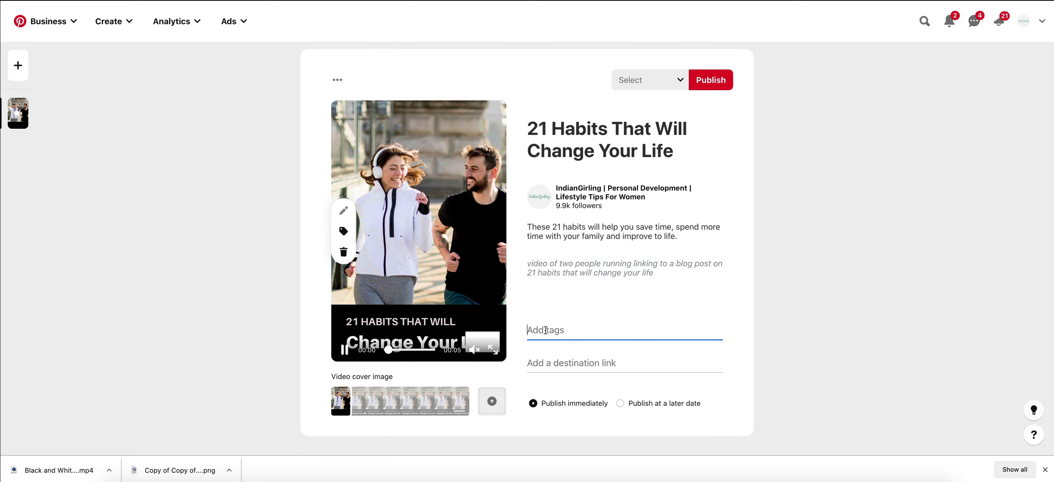
left_click(585, 363)
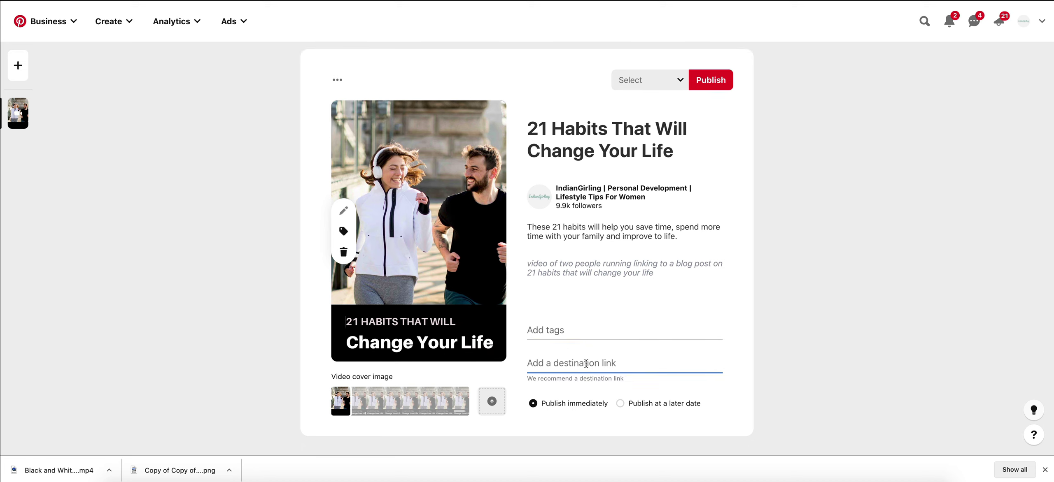
left_click(564, 331)
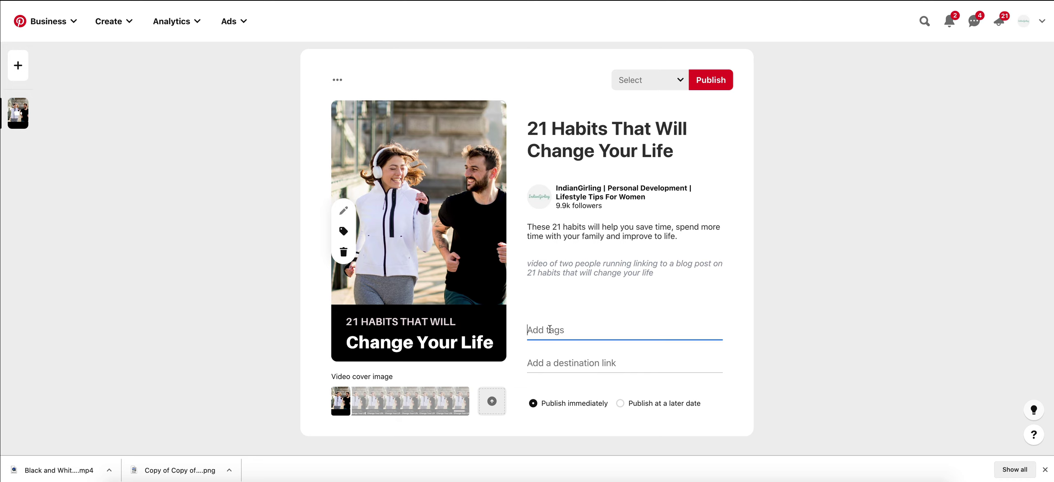
type("habi")
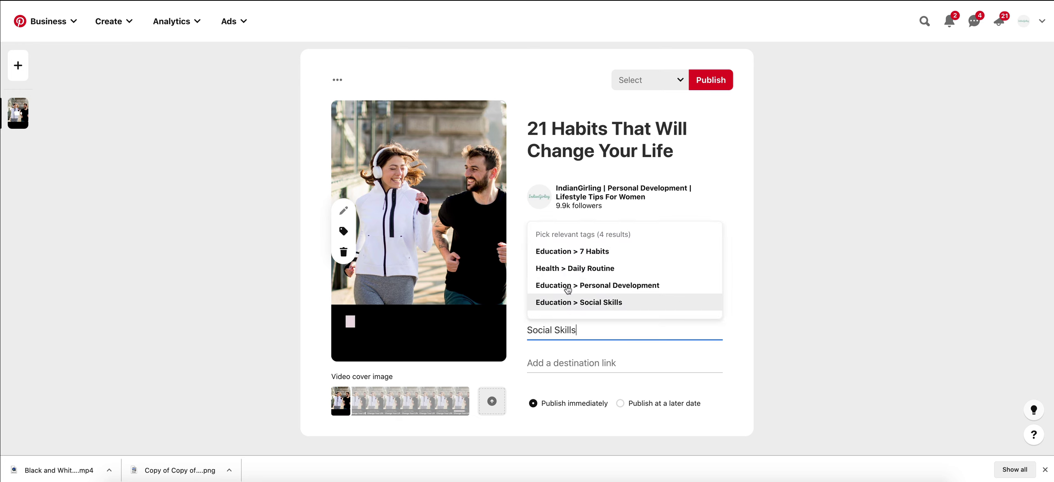
left_click(562, 259)
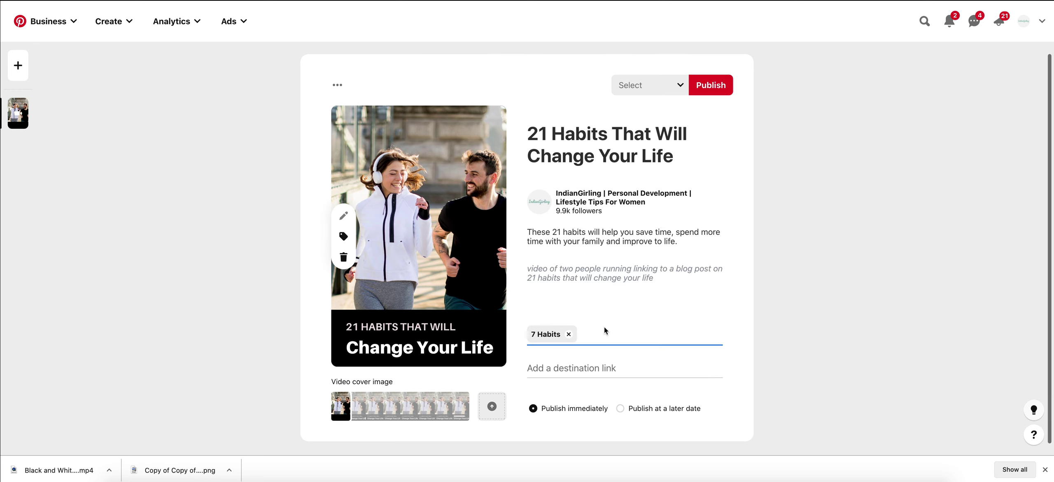
type("habits")
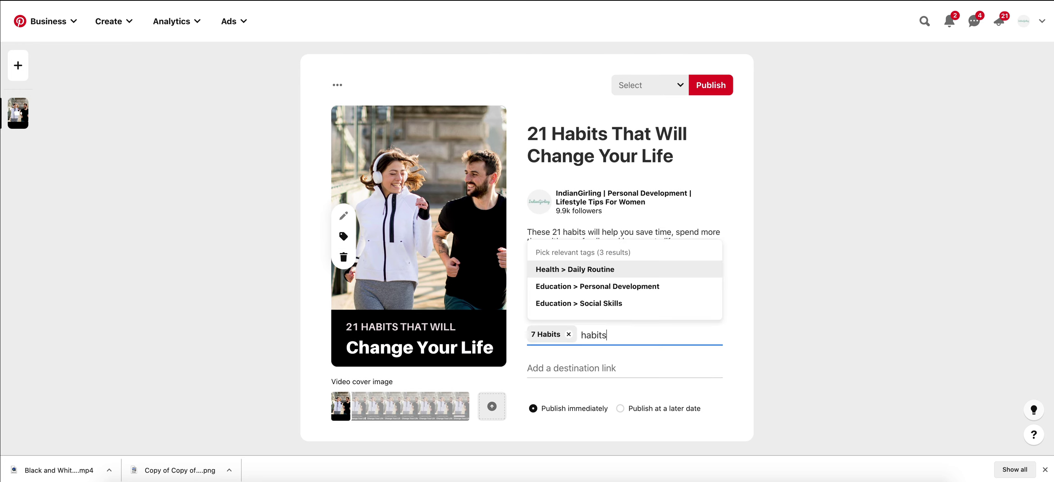
left_click(584, 269)
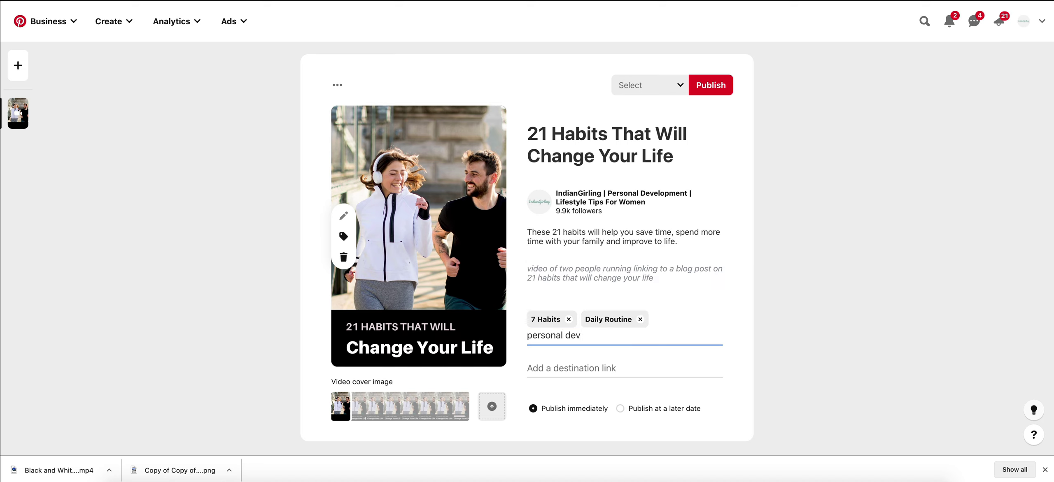
left_click(637, 289)
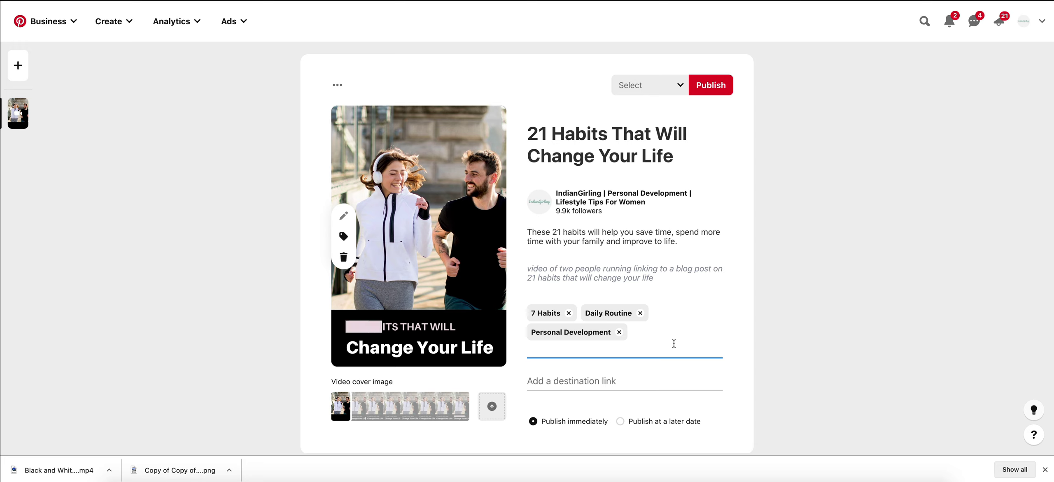
type("habits")
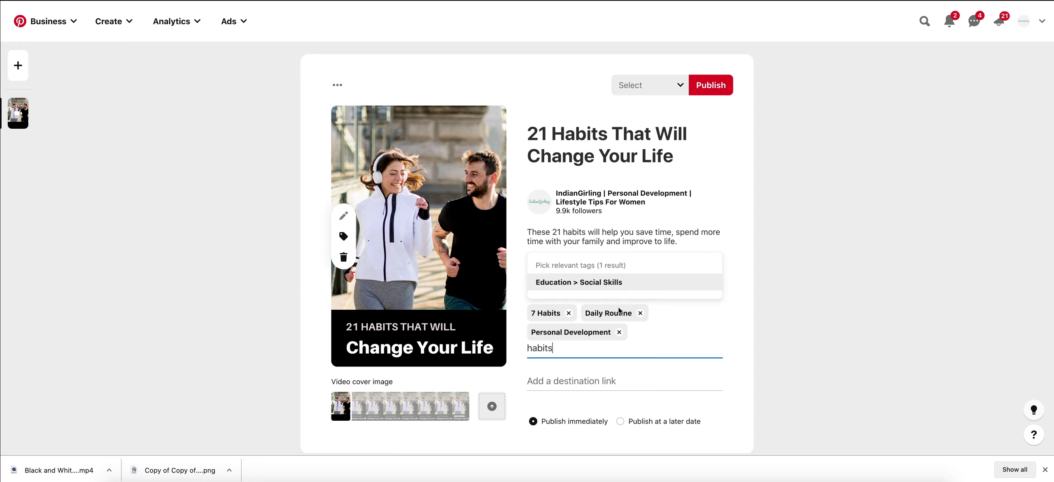
left_click(601, 287)
Look for a productivity tag, then add the suggested tags Time Management and Health Care to the Pin.
type("prod")
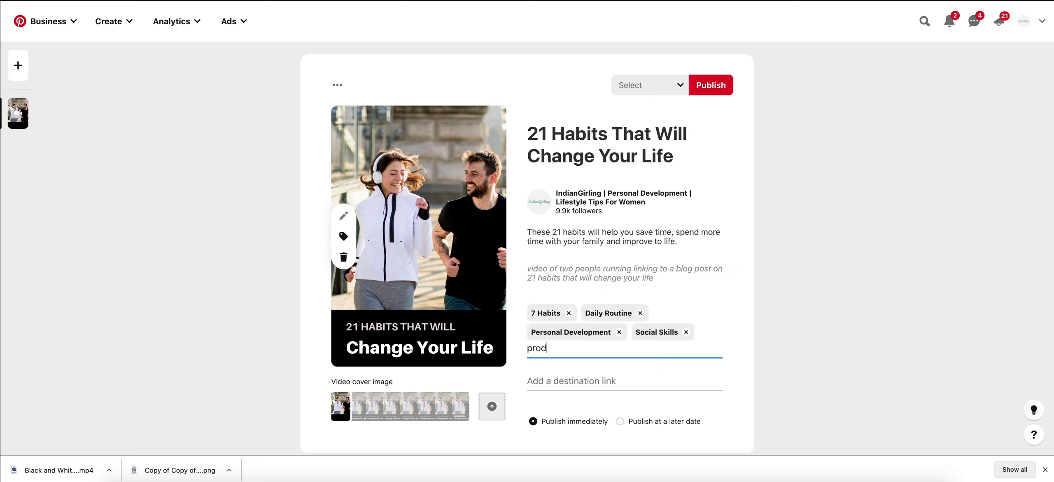
type("uctivity")
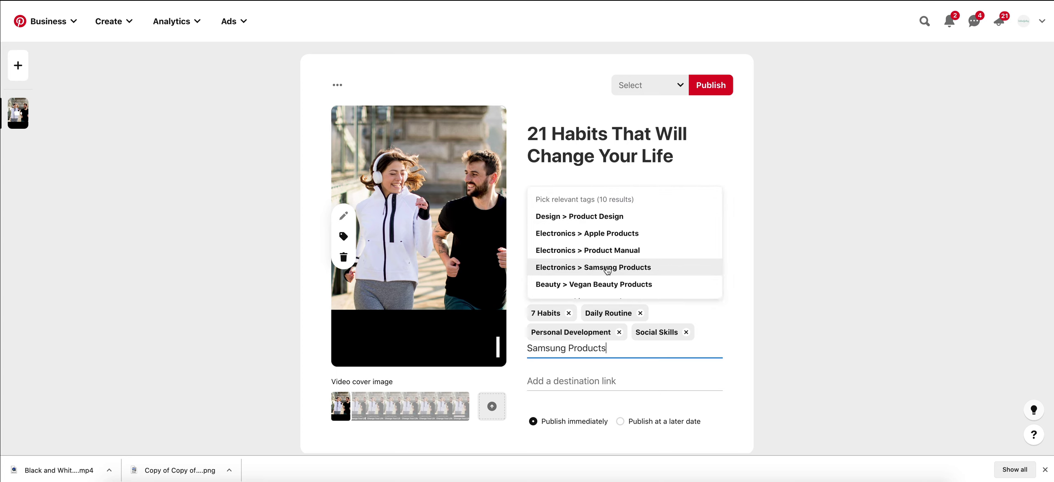
double_click(601, 351)
type("time m")
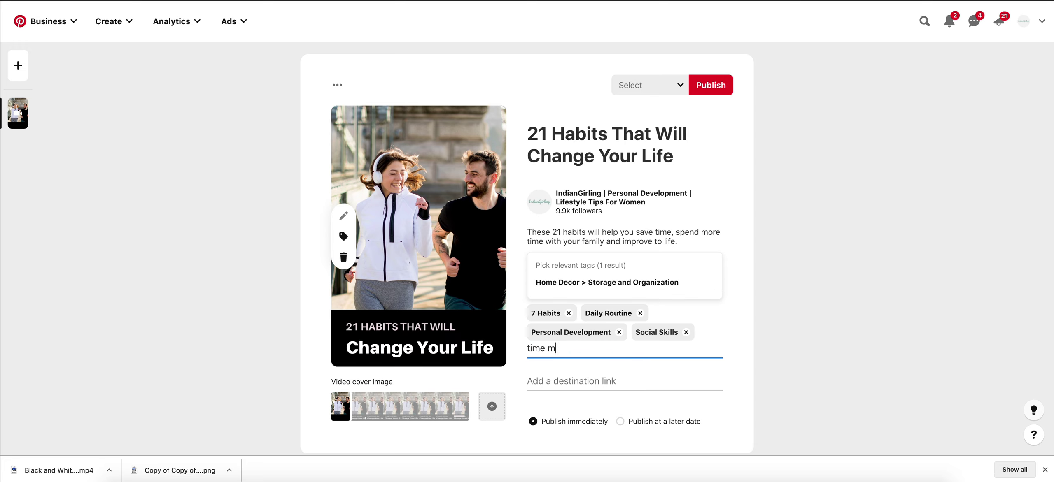
type("anagement")
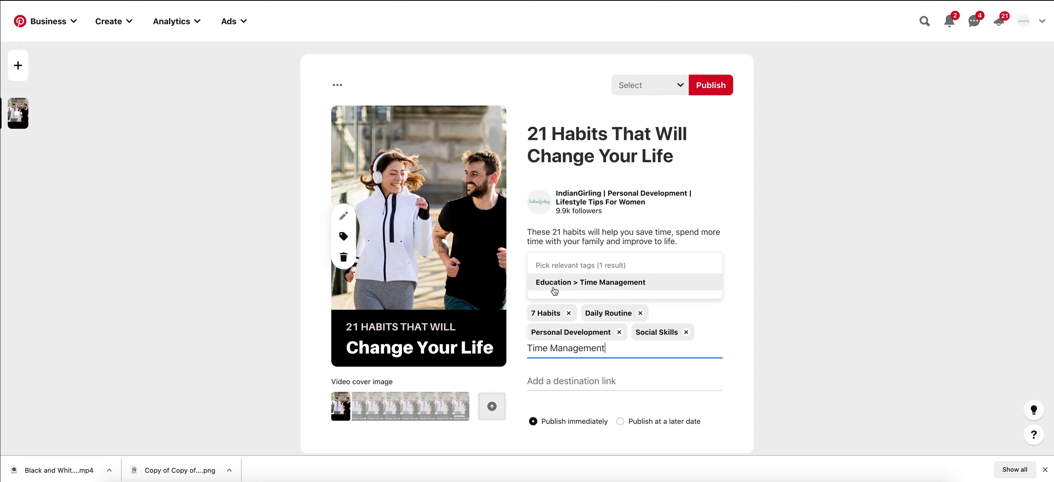
left_click(553, 285)
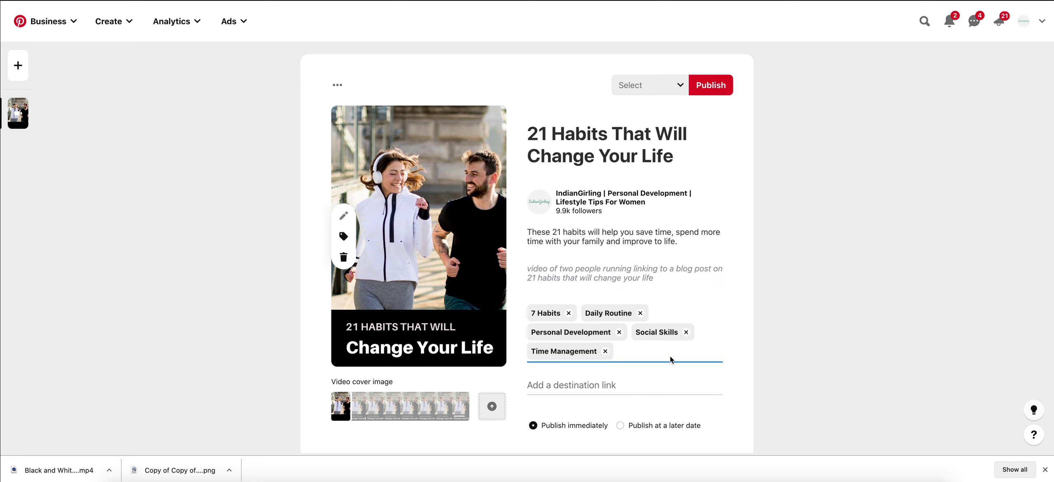
type("health")
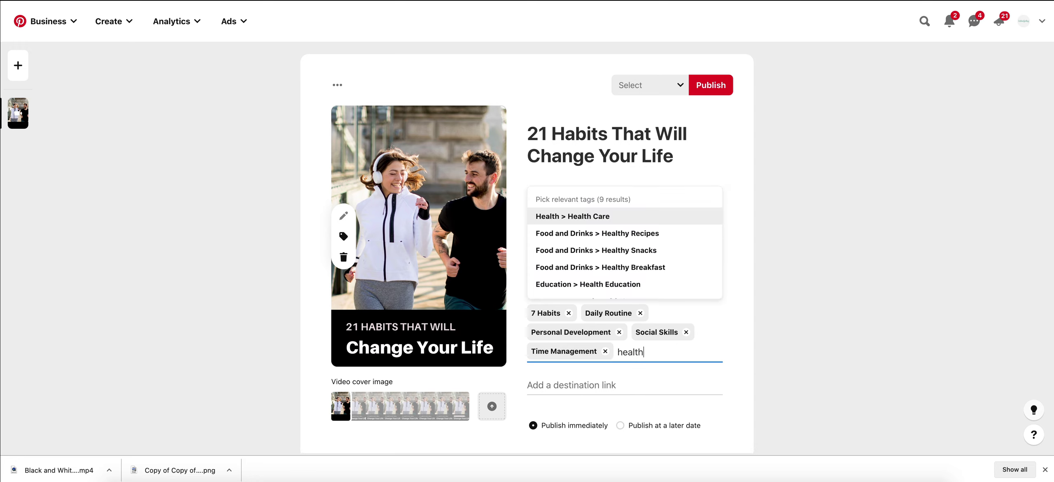
left_click(589, 219)
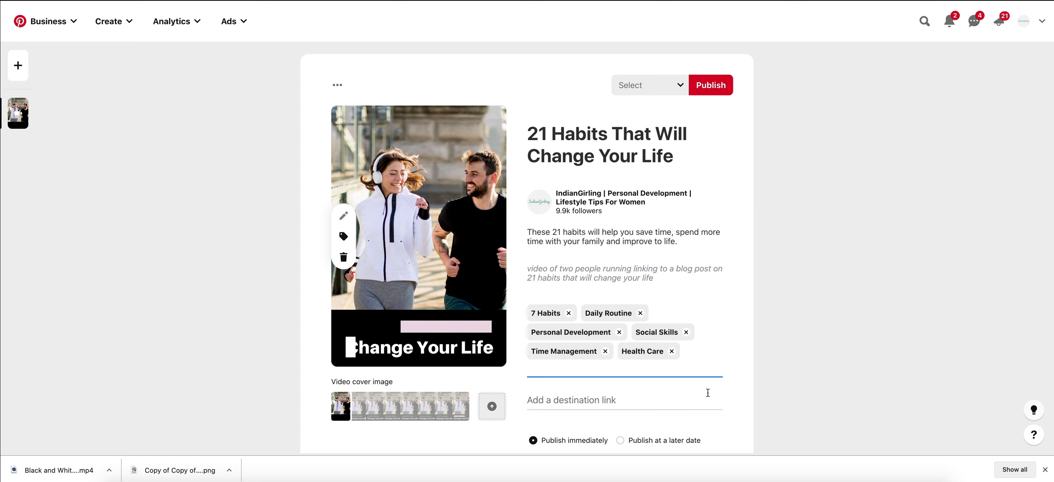
scroll(634, 370, "down", 1)
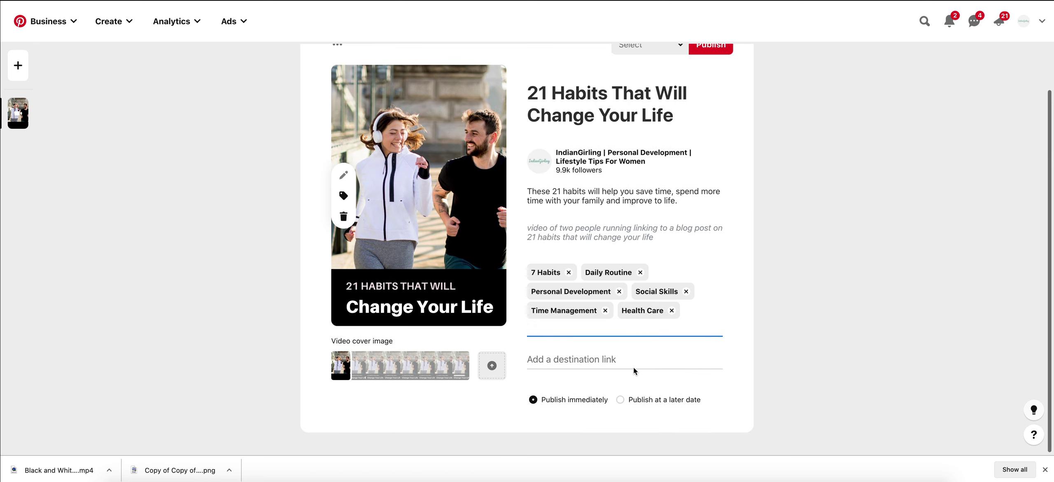
scroll(633, 369, "up", 2)
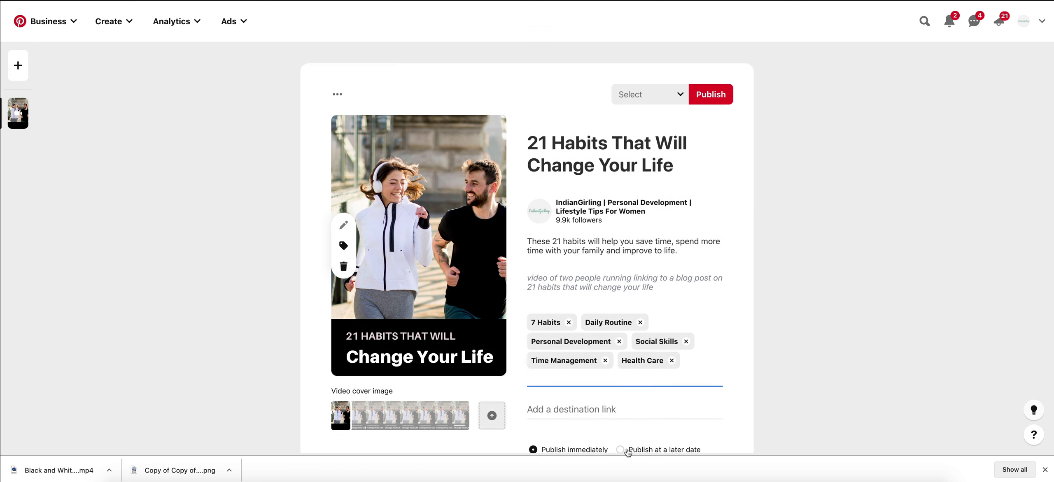
mouse_move(379, 178)
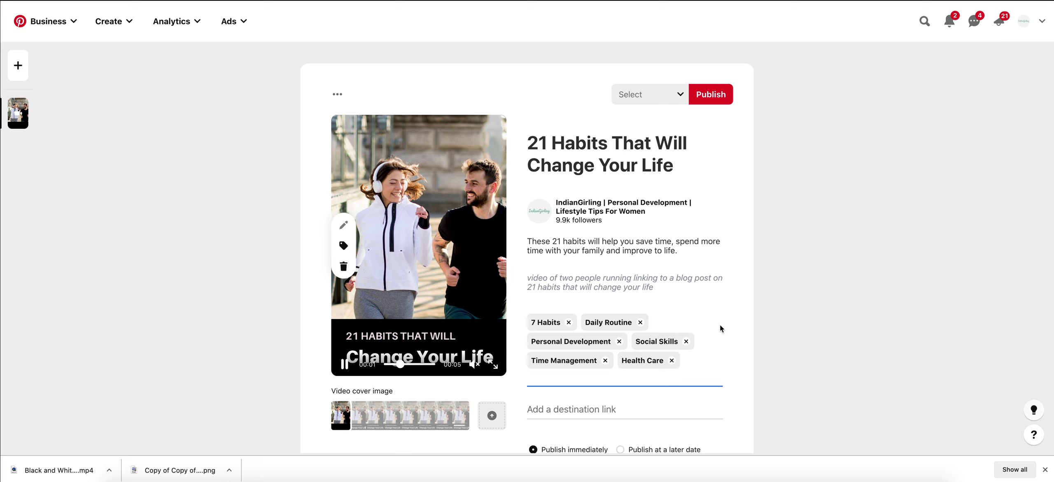
Search the tag suggestions for "education" and look through the results for a relevant tag.
scroll(714, 349, "down", 2)
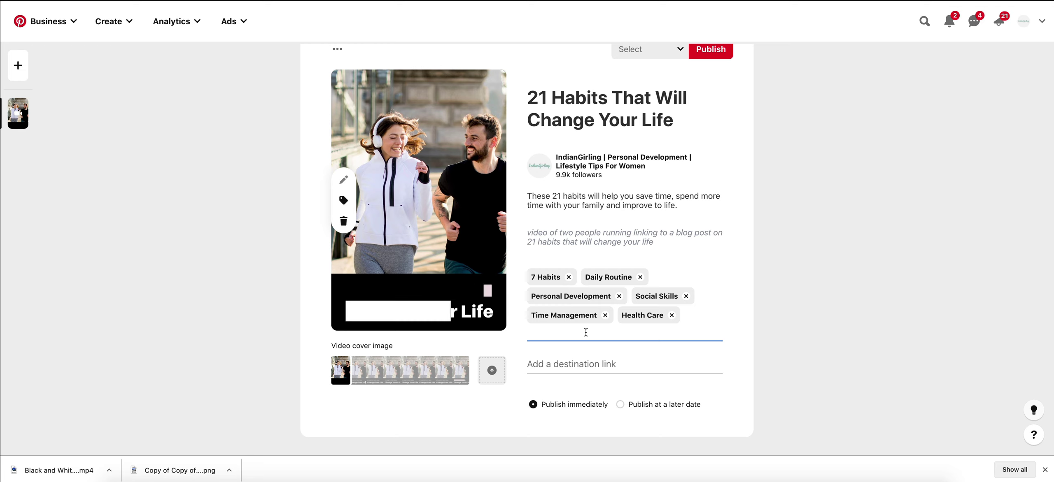
type("education")
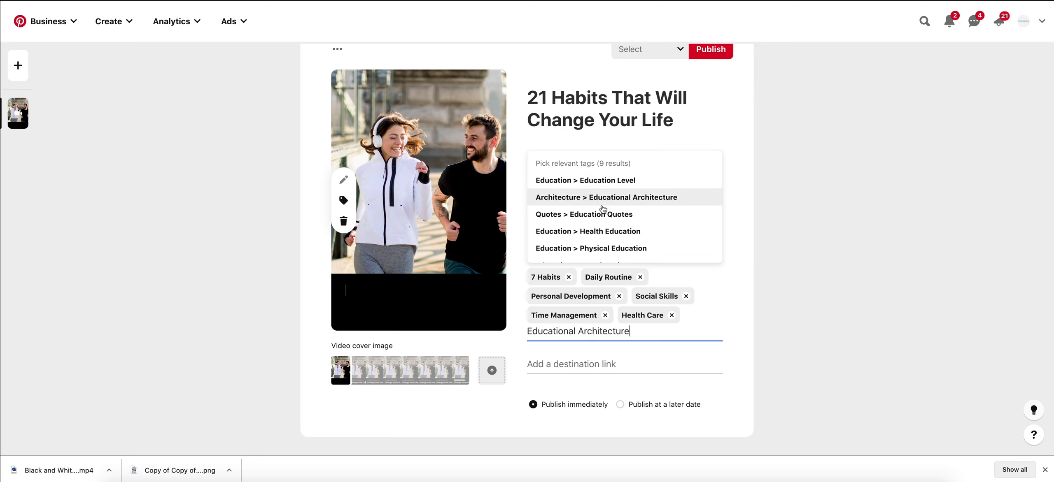
scroll(619, 247, "down", 2)
scroll(616, 243, "up", 2)
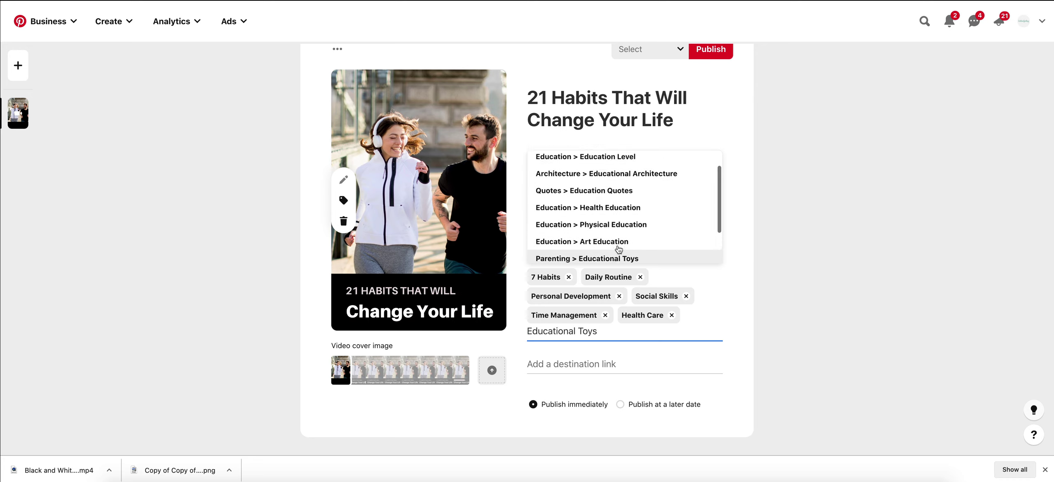
scroll(607, 225, "down", 4)
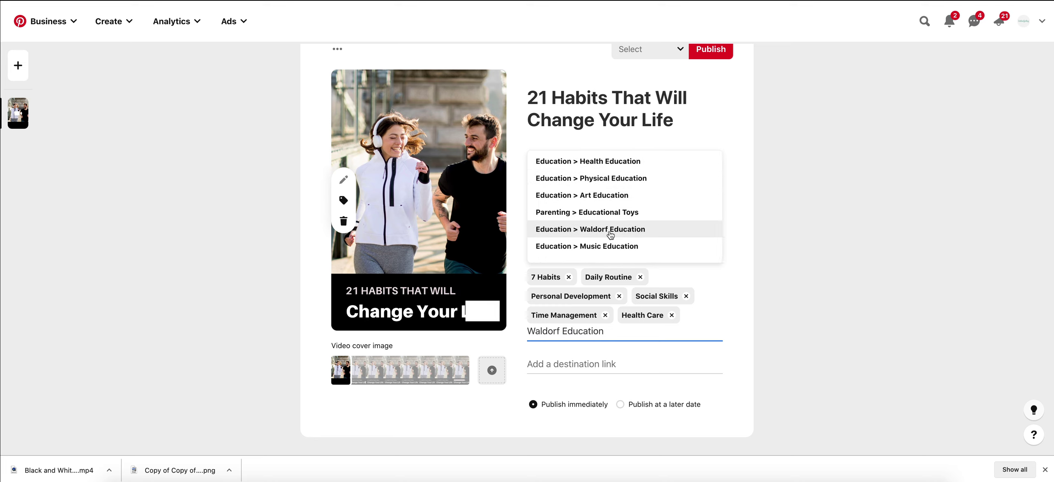
scroll(611, 235, "up", 3)
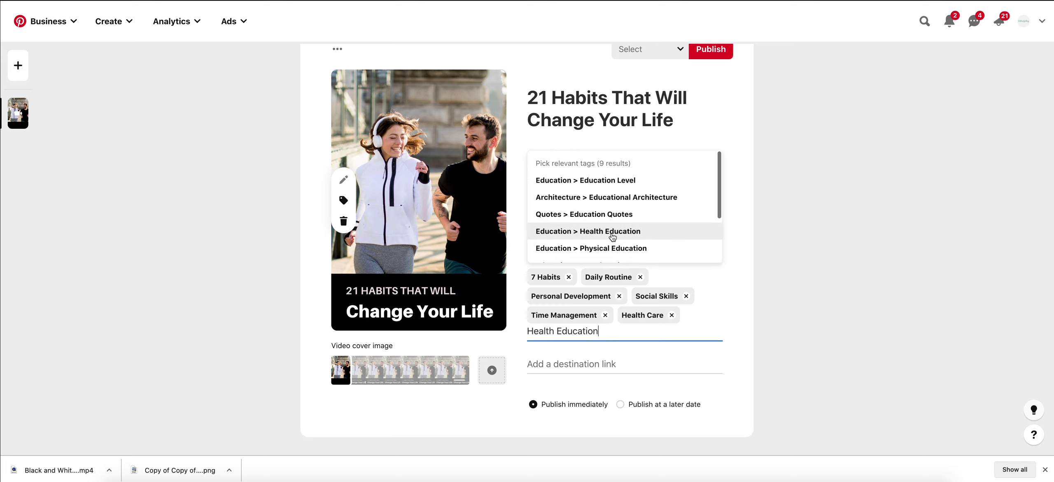
scroll(611, 236, "down", 2)
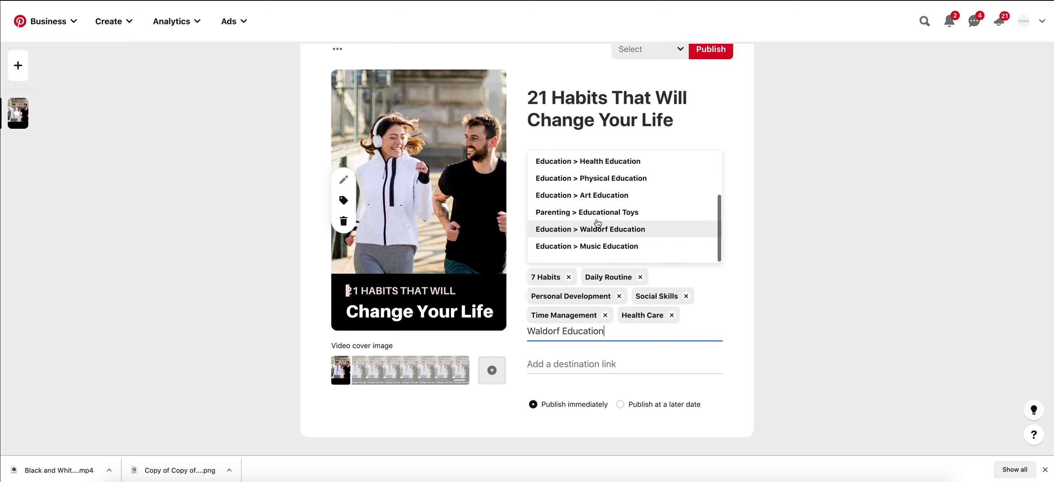
left_click(820, 244)
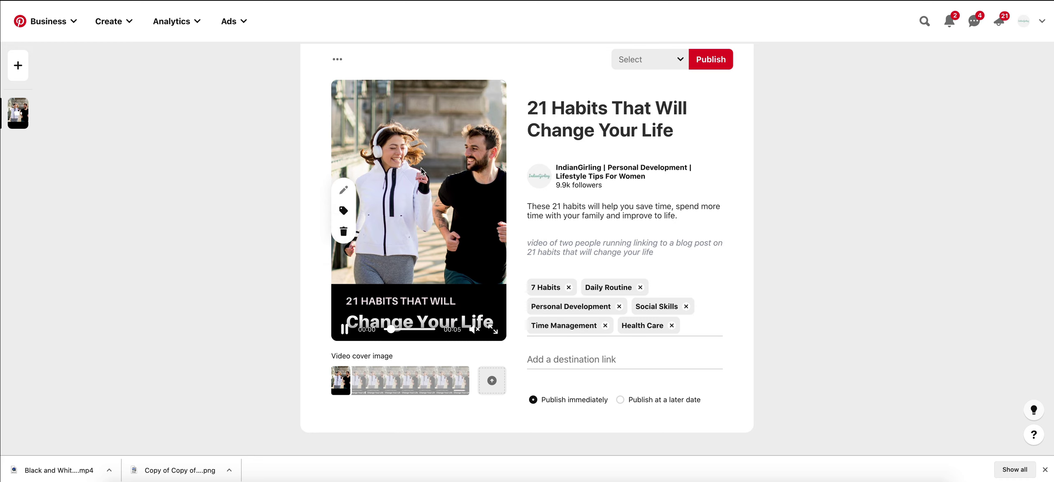
Open product tagging for the video Pin and look at the options for adding products from existing Pins.
left_click(343, 212)
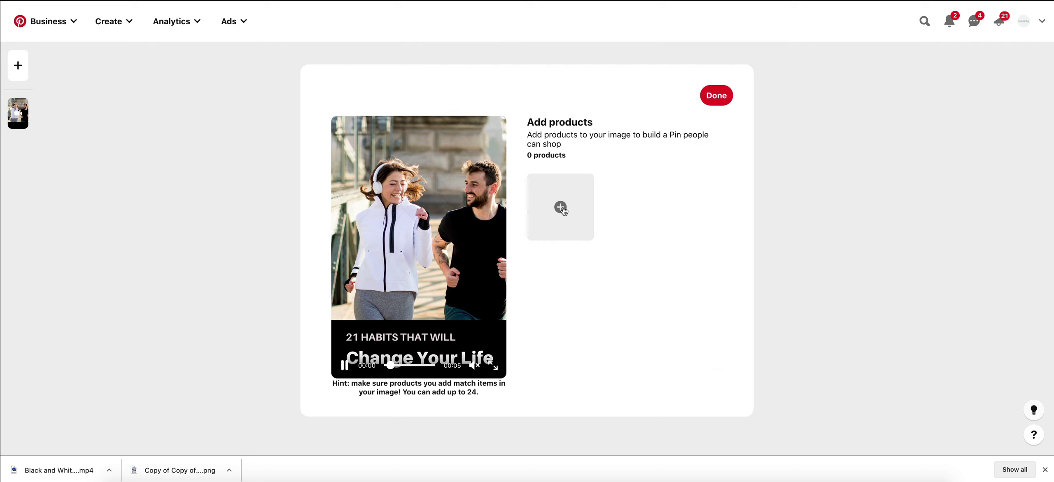
left_click(561, 208)
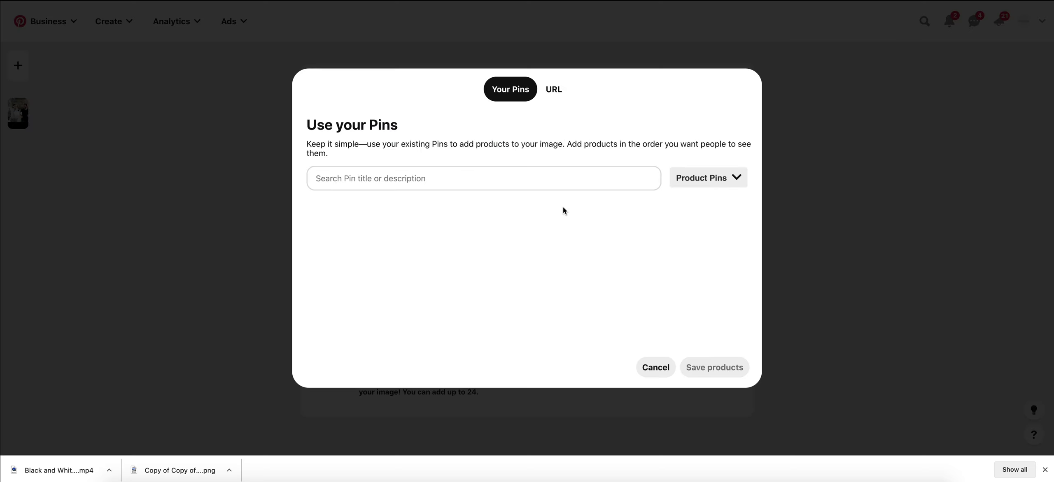
left_click(526, 178)
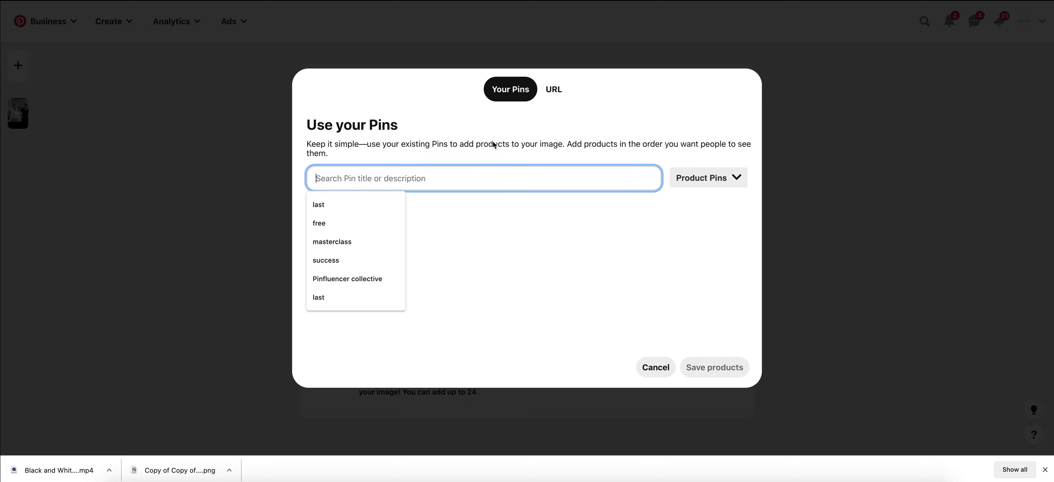
left_click(680, 187)
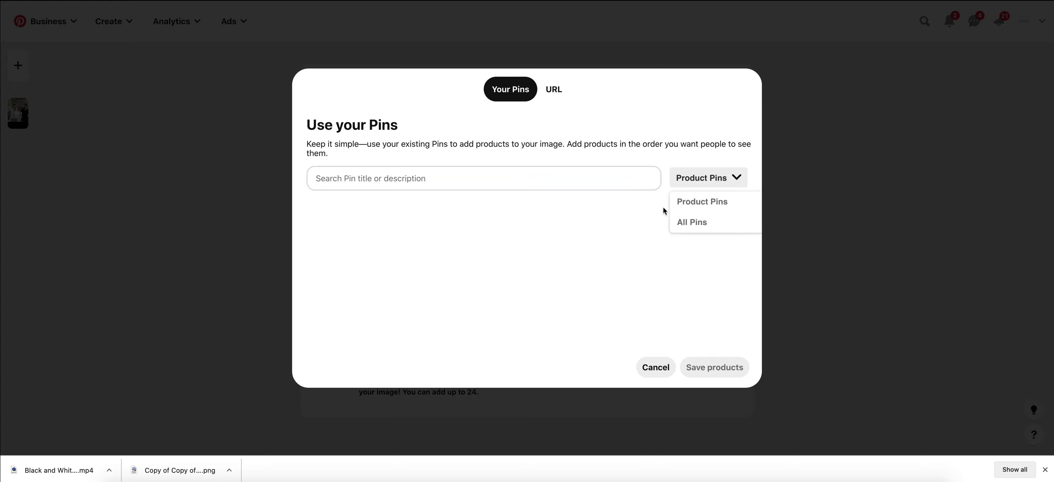
left_click(554, 90)
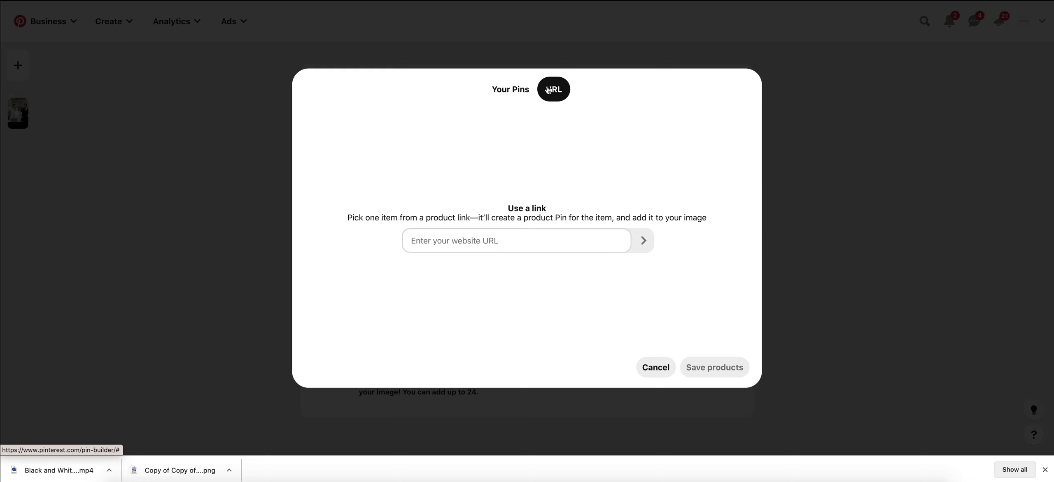
left_click(560, 233)
key("Down")
key("Return")
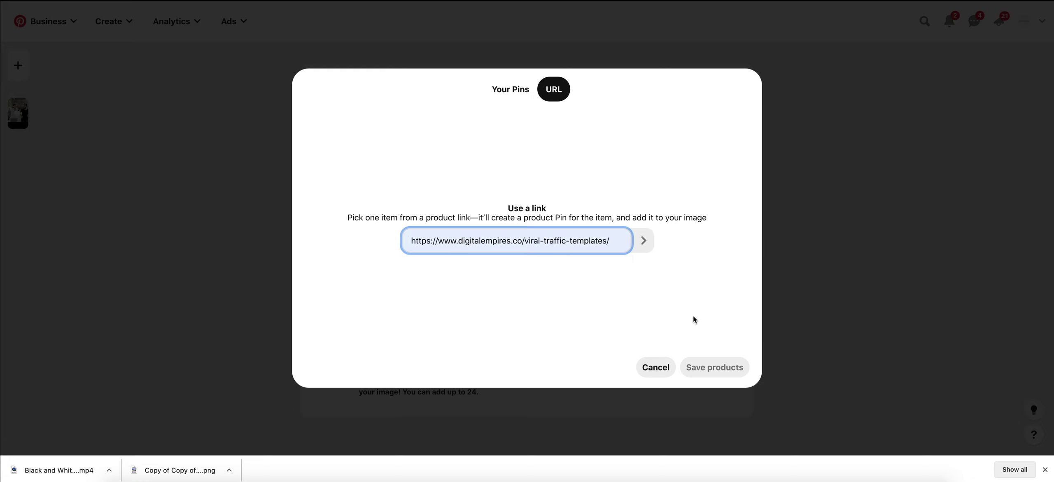
left_click(636, 246)
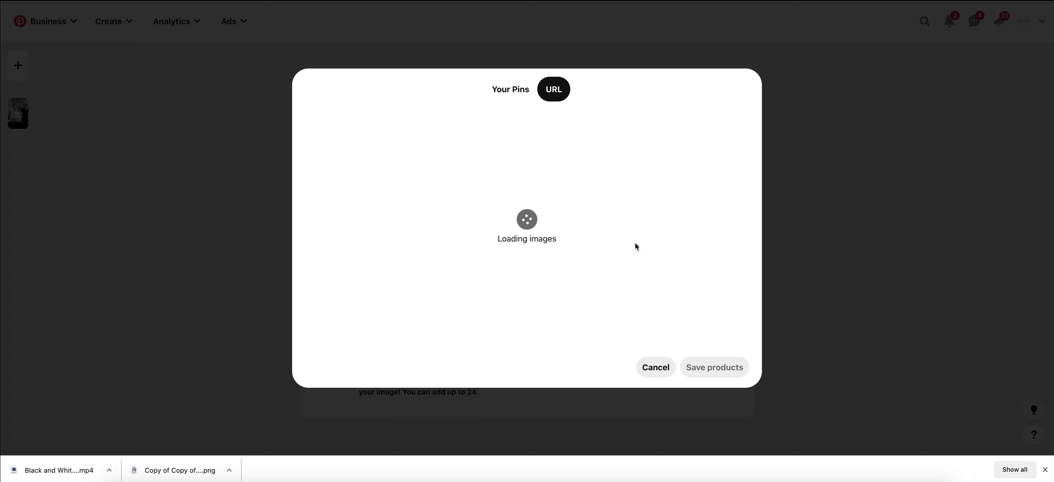
left_click(332, 180)
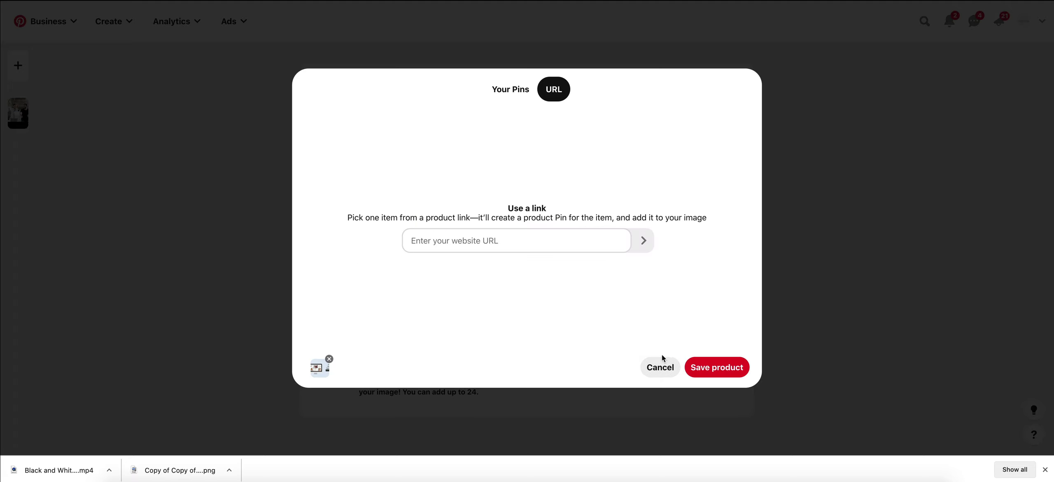
left_click(695, 366)
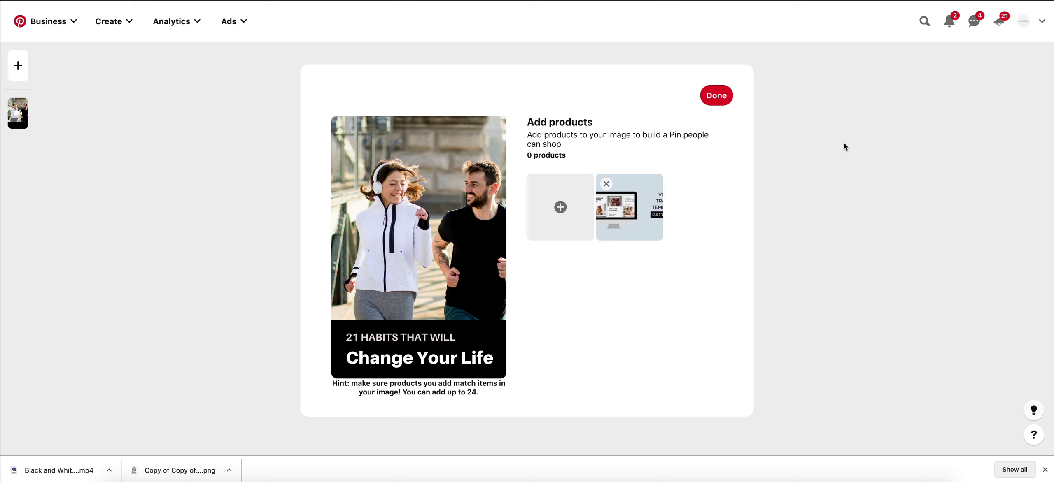
Remove the added product from the Pin and return to the Pin draft.
left_click(606, 184)
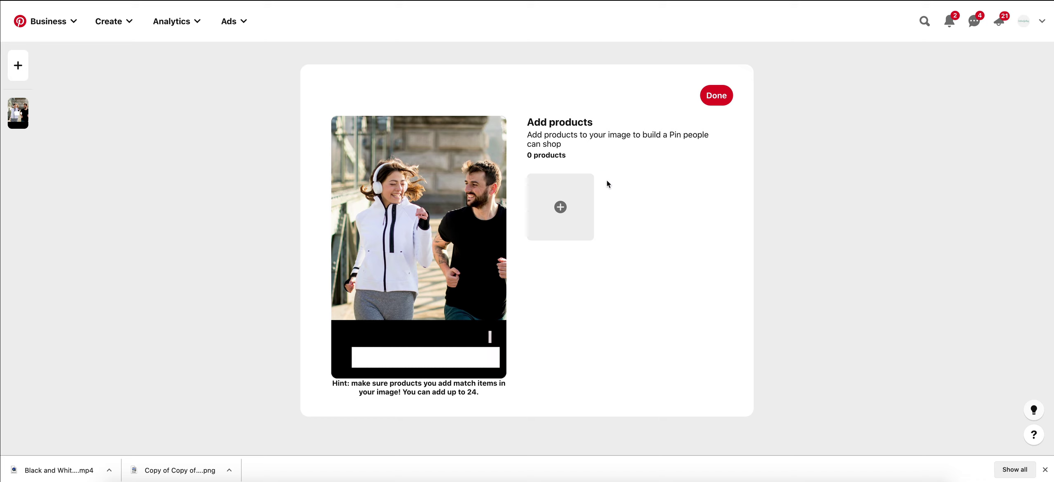
left_click(725, 96)
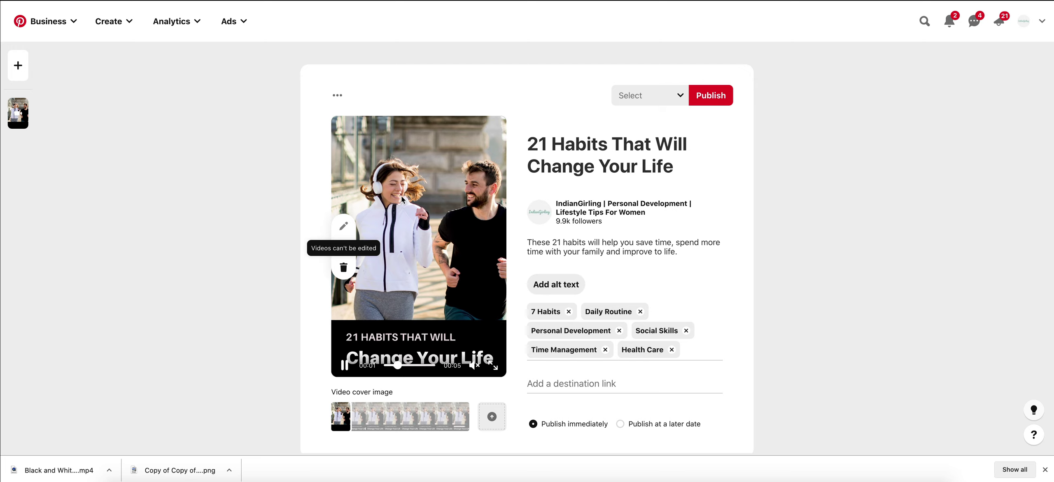
left_click(675, 249)
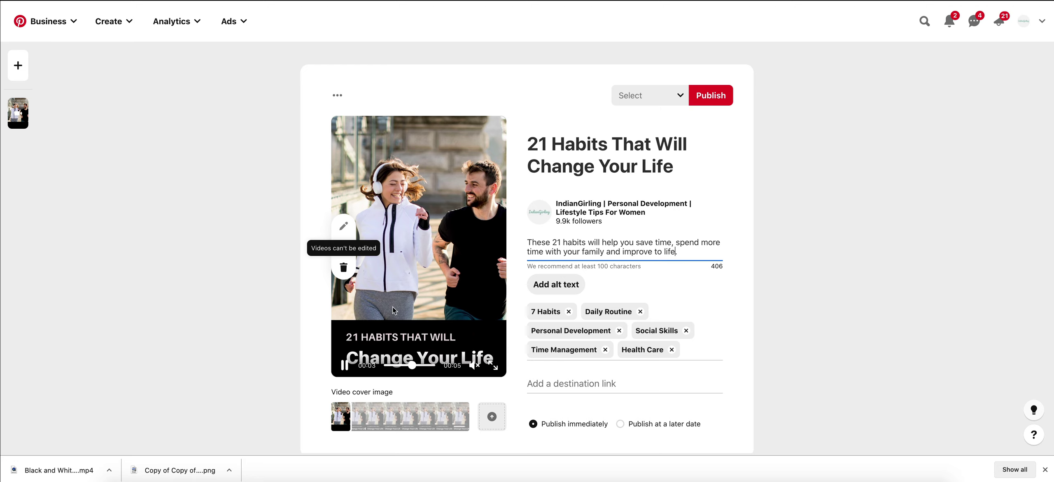
Open the indiangirling.com home page in a new browser tab to find the Pin's destination link.
left_click(626, 385)
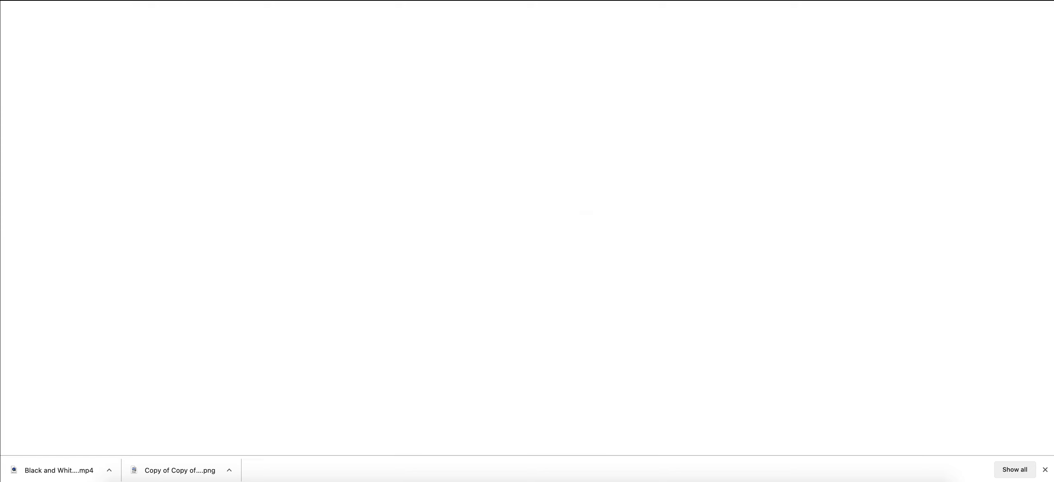
type("ind")
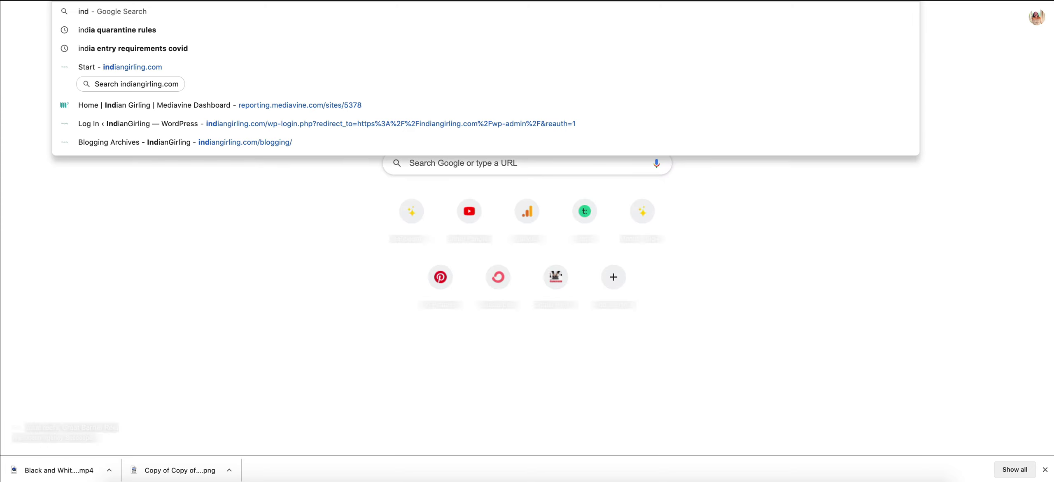
type("iangirling.com/wp-admin")
key("BackSpace")
key("BackSpace")
key("BackSpace")
key("BackSpace")
key("BackSpace")
key("BackSpace")
key("BackSpace")
key("BackSpace")
key("BackSpace")
key("BackSpace")
key("BackSpace")
key("BackSpace")
key("BackSpace")
key("BackSpace")
key("BackSpace")
key("BackSpace")
key("BackSpace")
key("BackSpace")
key("BackSpace")
key("BackSpace")
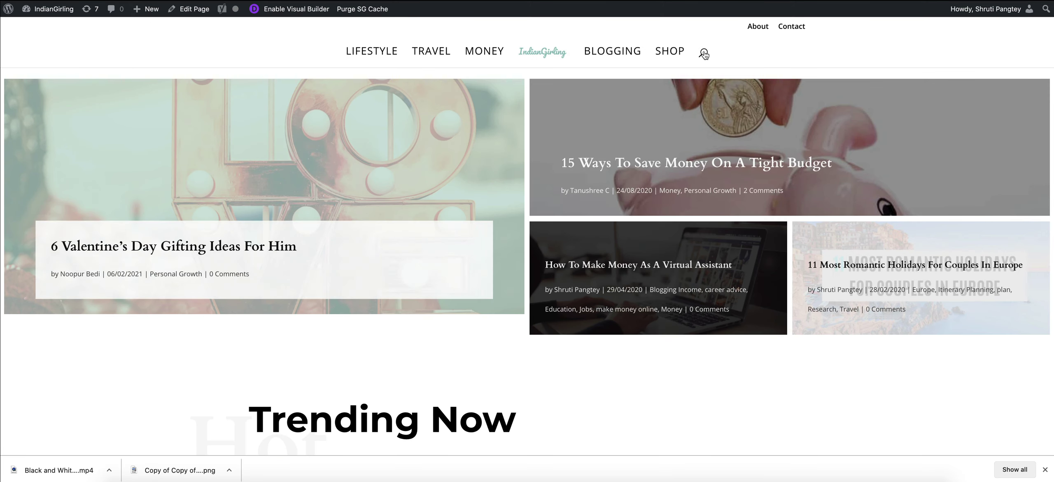
Search the blog for "21" and open the post "21 Habits To Improve Your Life In 2021".
left_click(706, 52)
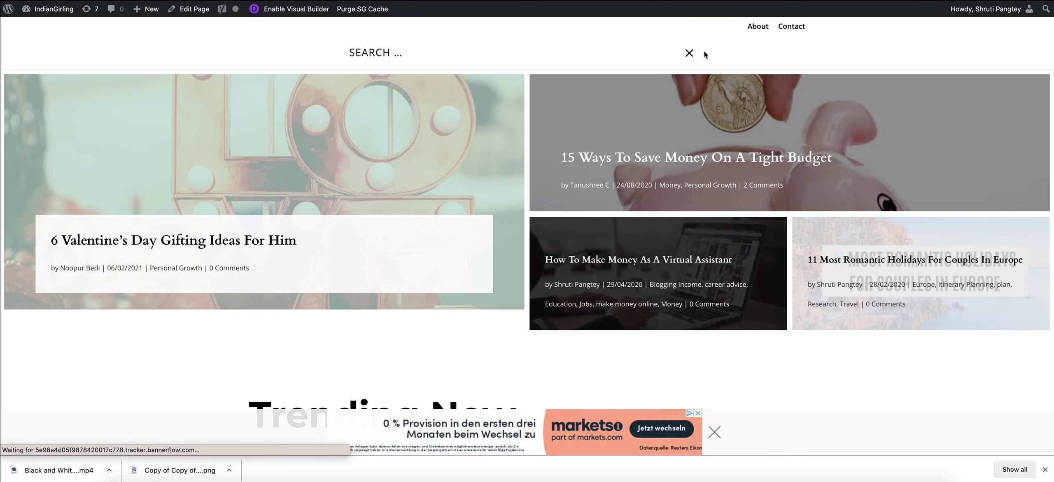
type("21")
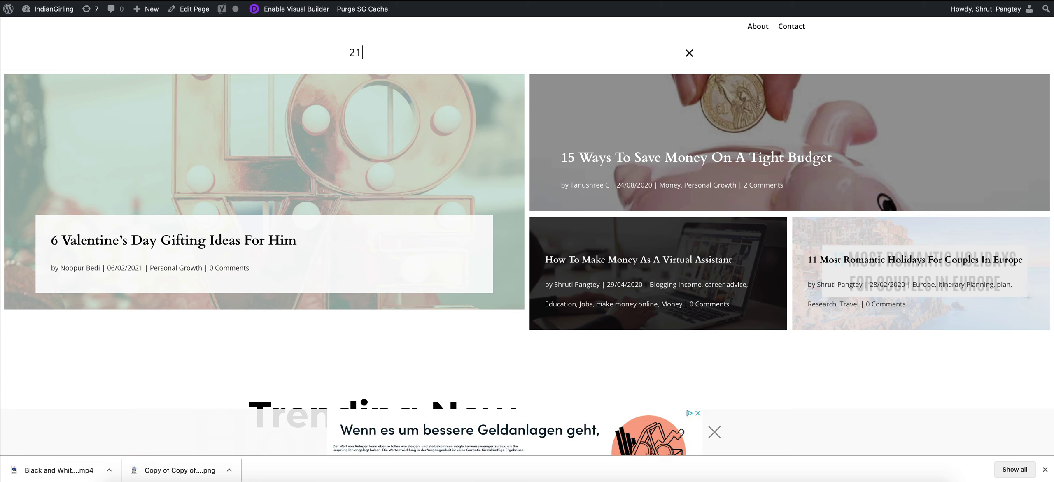
key("Return")
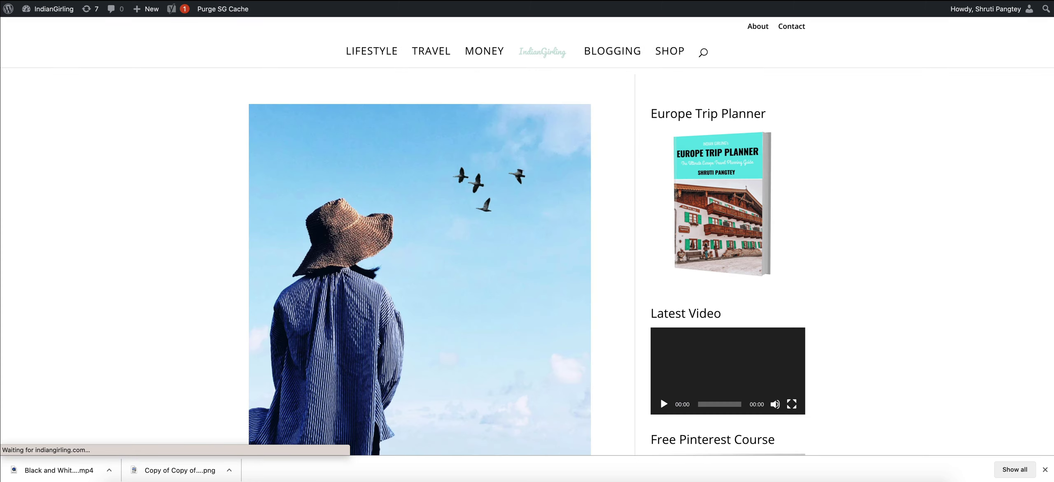
scroll(489, 197, "down", 8)
scroll(489, 198, "down", 6)
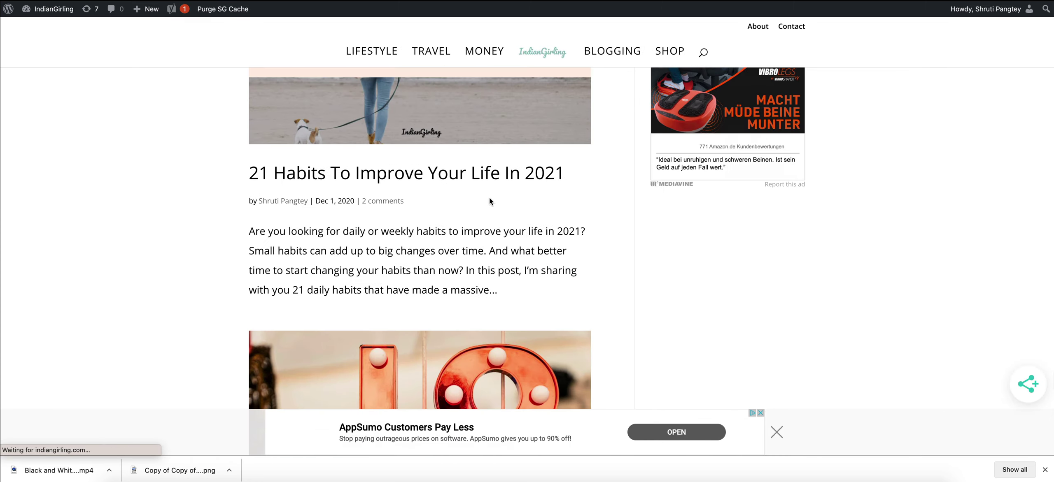
left_click(464, 171)
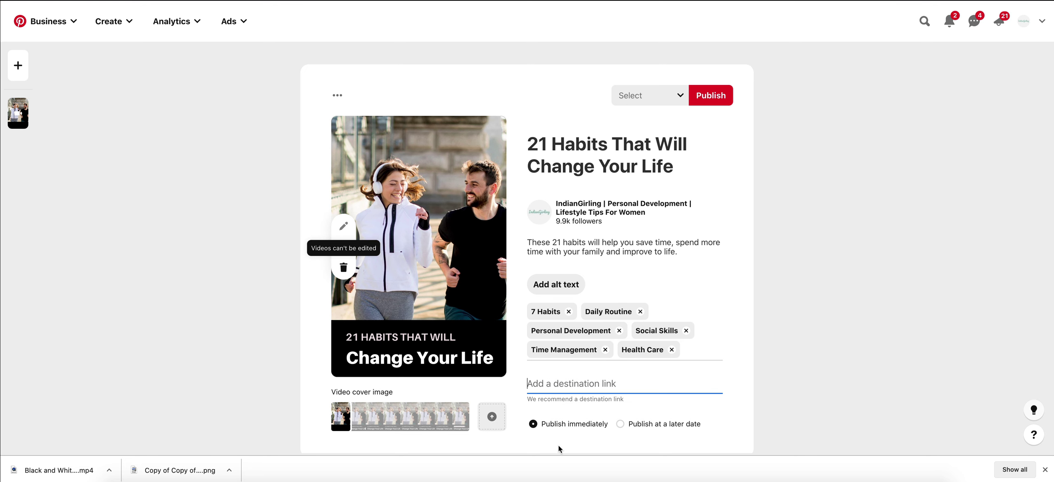
type("https://indiangirling.com/habits-to-improve-your-life/")
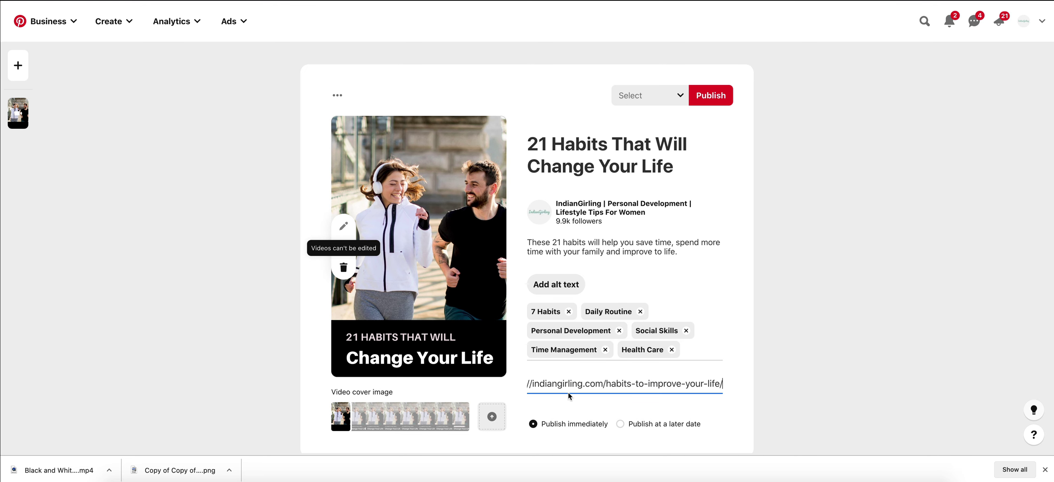
left_click(626, 102)
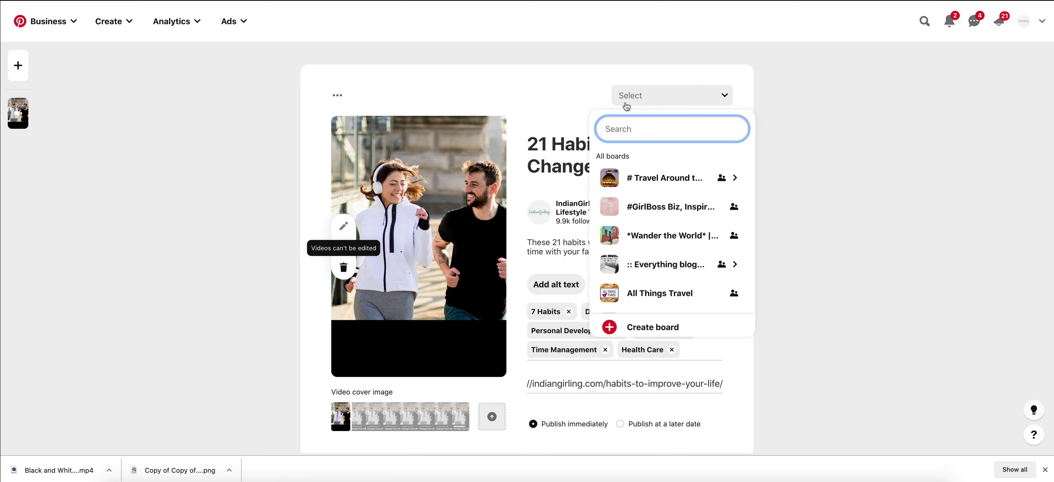
type("habits")
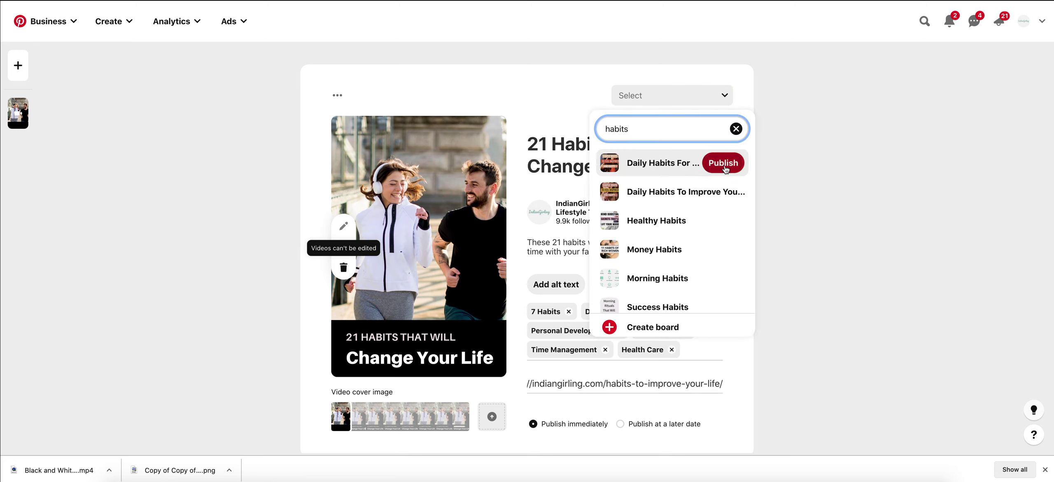
left_click(727, 165)
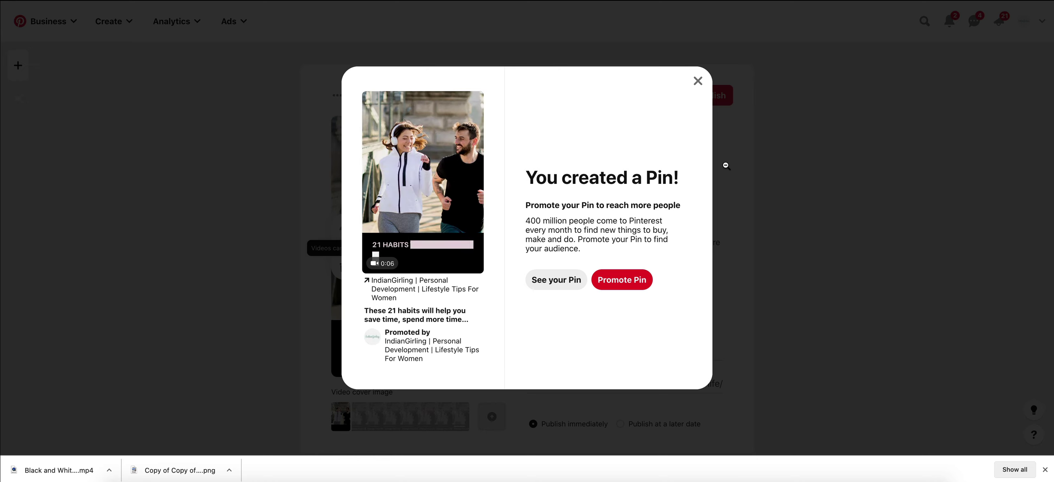
View the published Pin and follow its indiangirling.com link to check the blog post.
left_click(556, 280)
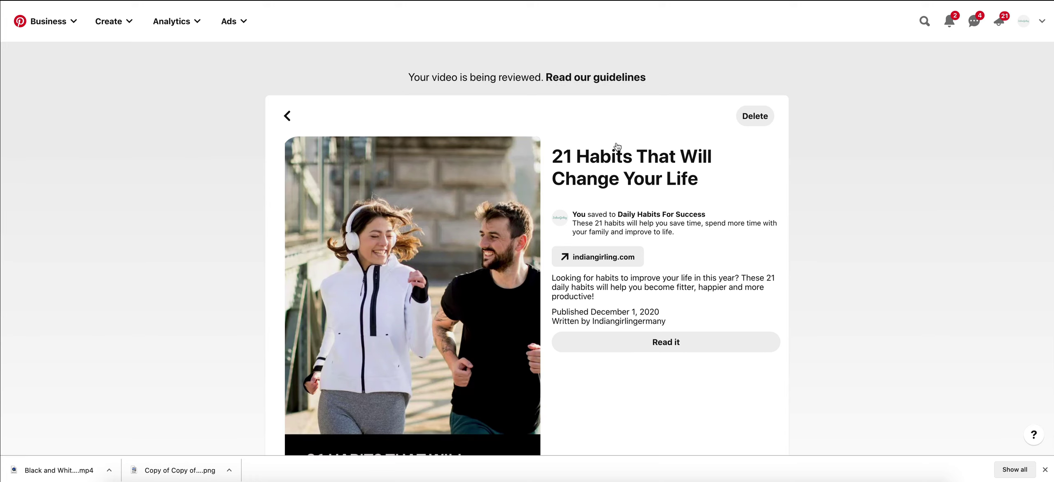
scroll(552, 217, "down", 1)
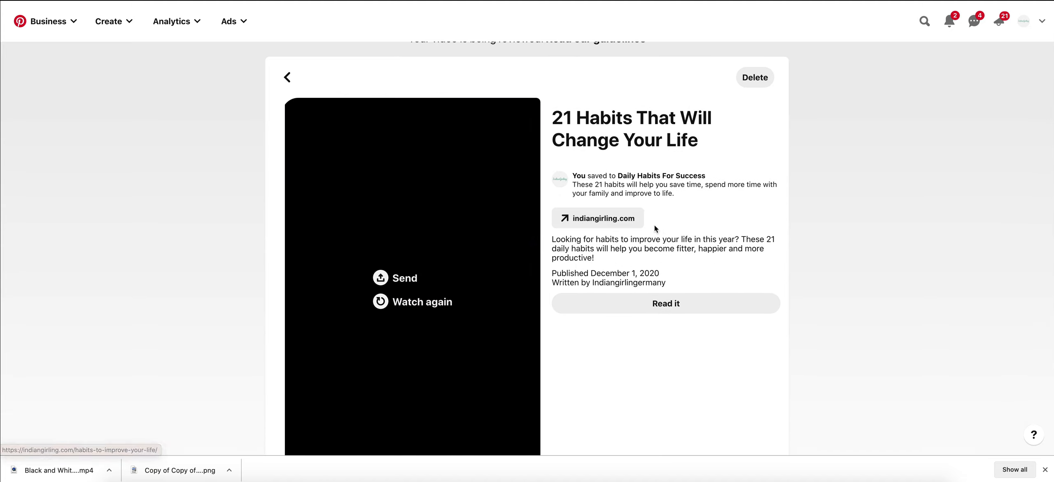
left_click(620, 221)
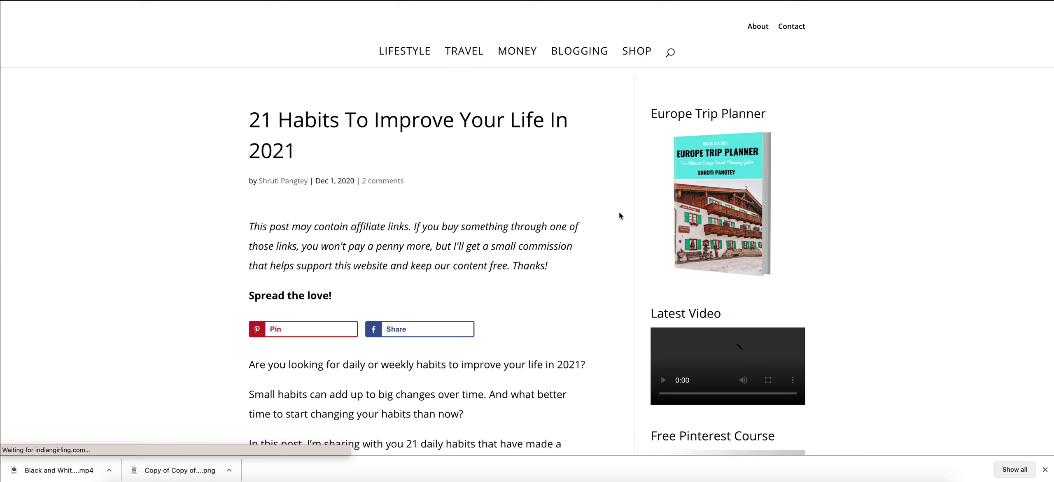
scroll(551, 301, "down", 20)
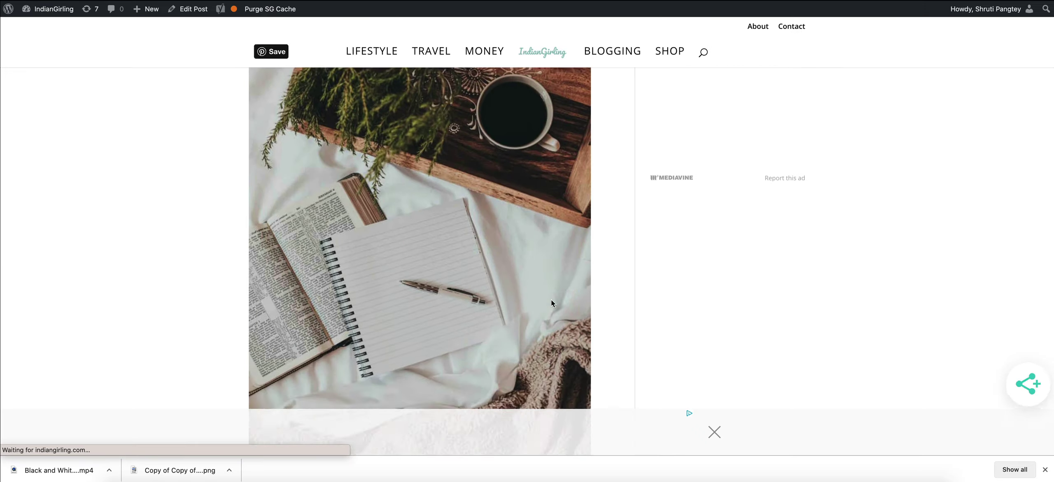
scroll(551, 299, "down", 5)
scroll(551, 300, "up", 20)
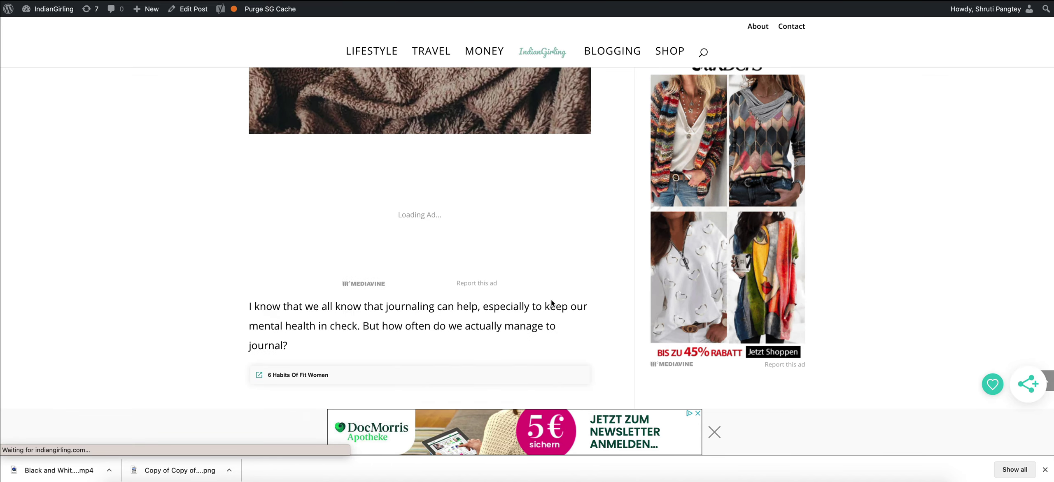
Close the blog tabs and return to the published Pin.
key("super+w")
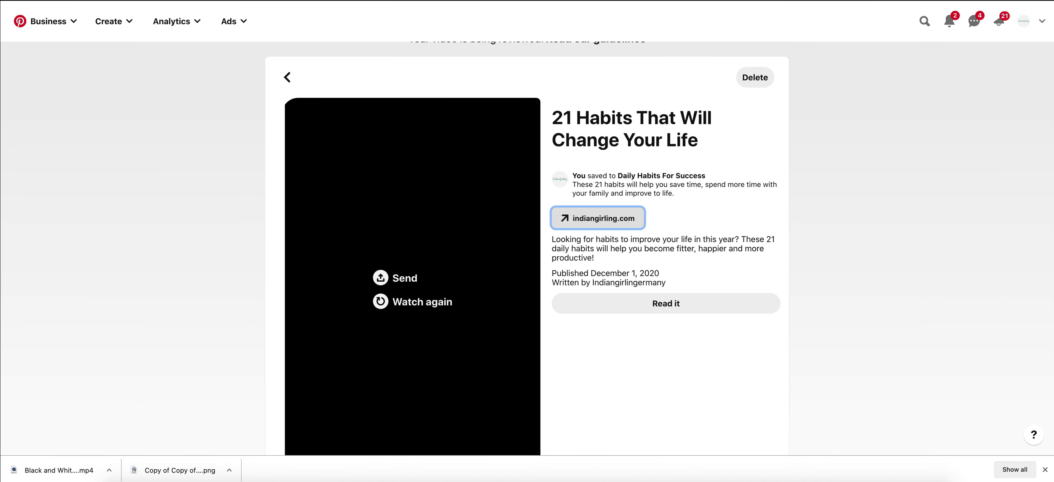
key("super+w")
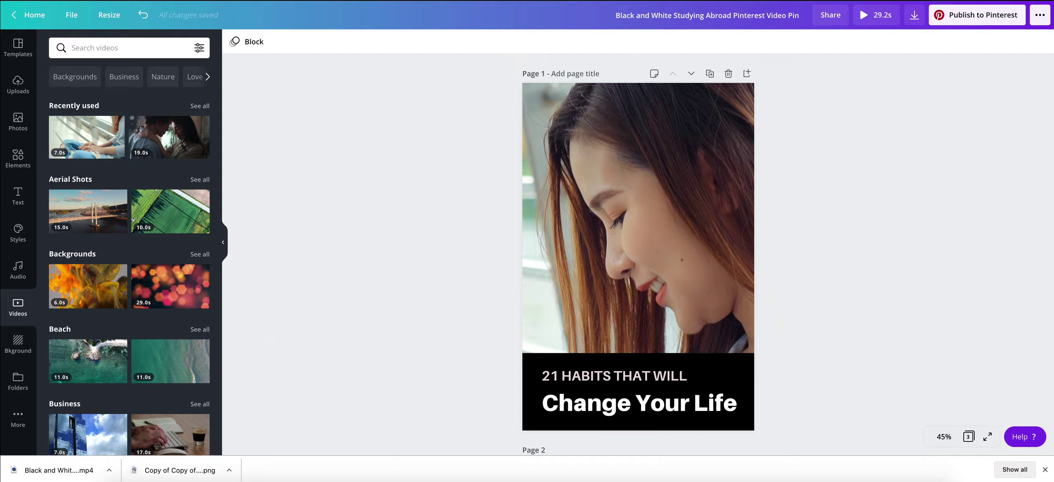
key("ctrl+shift+Tab")
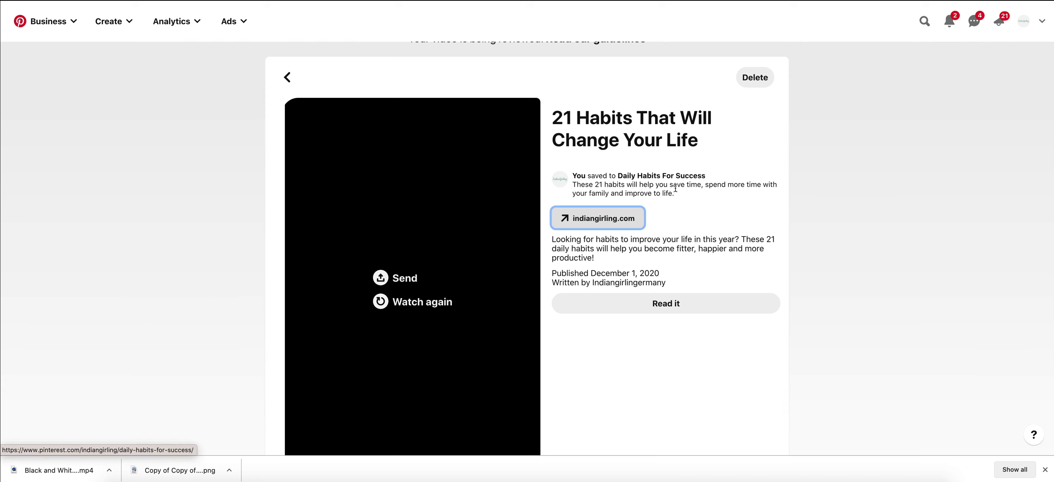
scroll(677, 189, "up", 1)
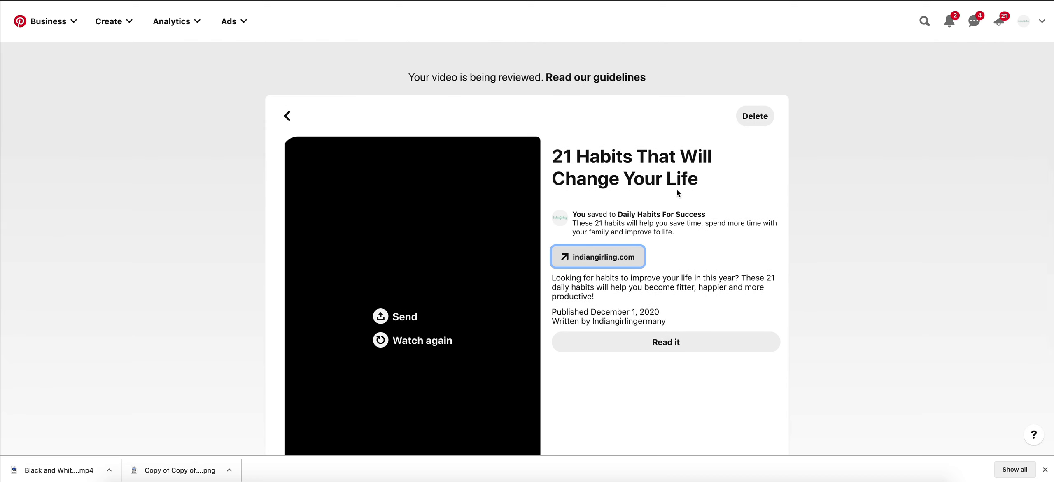